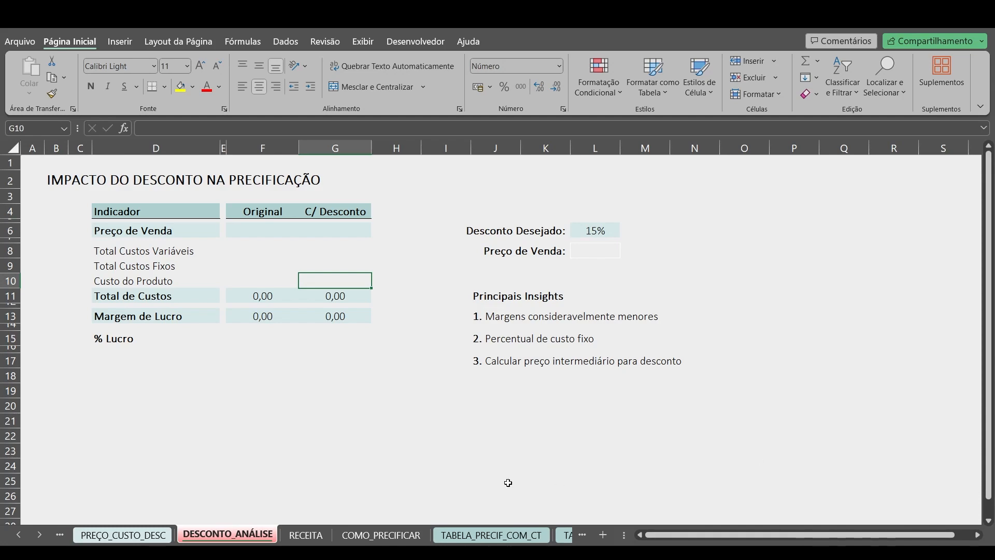
Step: Compare the item list on the PREÇO_CUSTO_DESC sheet with the pizza ingredients on the RECEITA sheet
{"action": "left_click", "coordinate": [123, 534]}
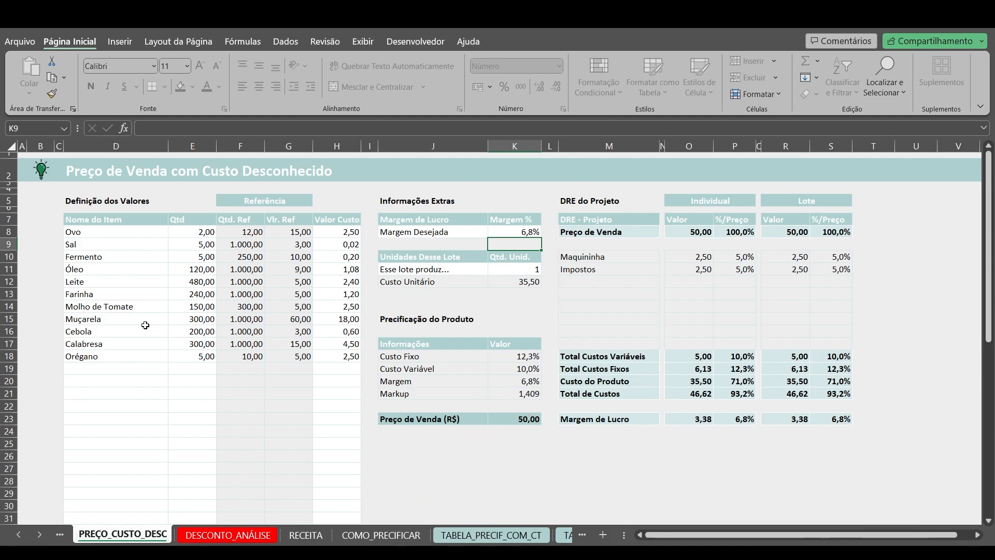
{"action": "left_click", "coordinate": [305, 535]}
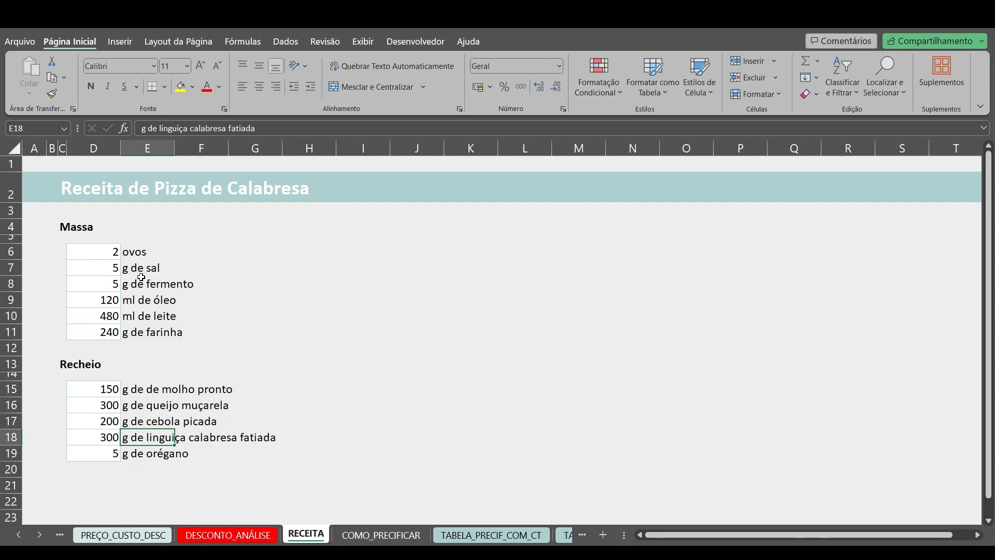
{"action": "left_click", "coordinate": [129, 535]}
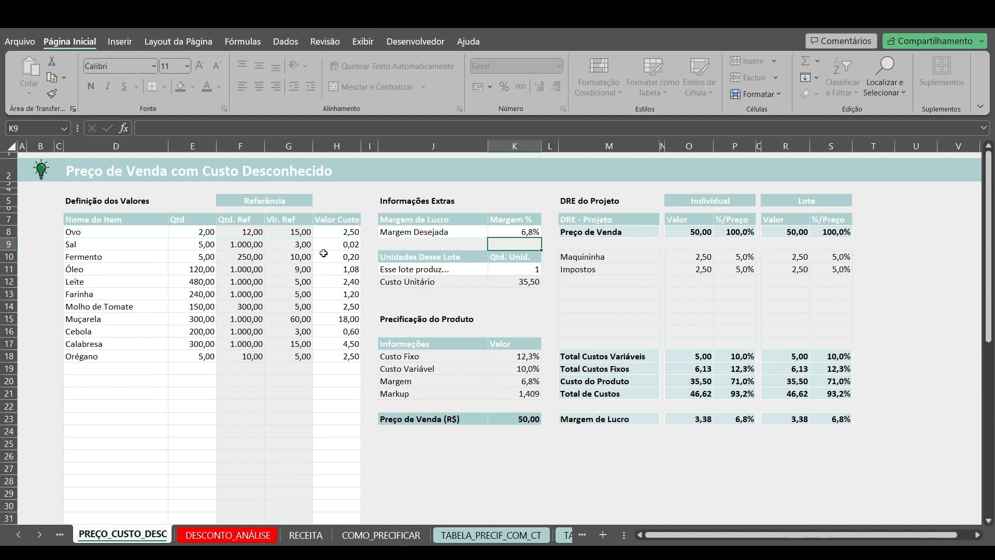
Step: Set the desired margin (Margem Desejada) to 20% on the PREÇO_CUSTO_DESC sheet
{"action": "left_click", "coordinate": [506, 233]}
{"action": "type", "text": "20"}
{"action": "key", "text": "Return"}
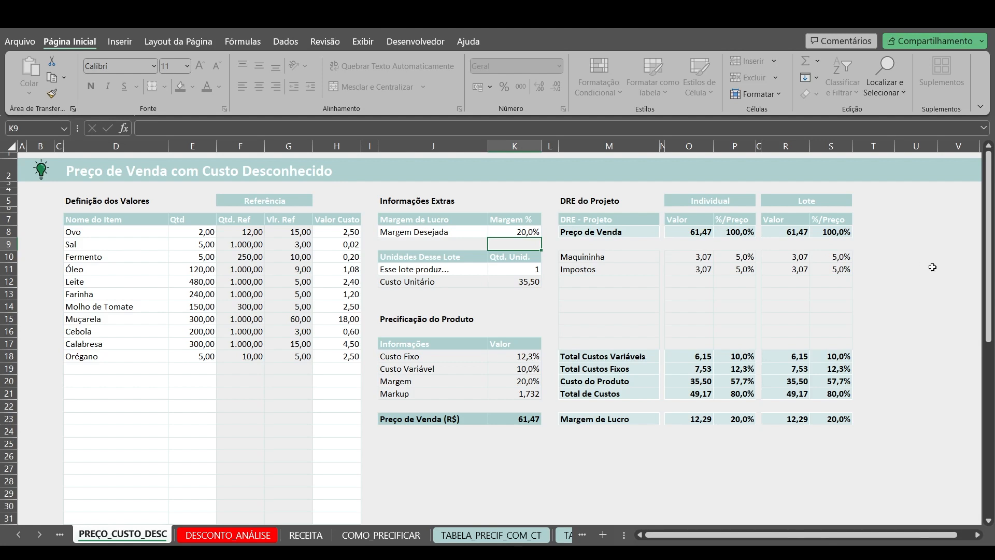
{"action": "left_click", "coordinate": [903, 222]}
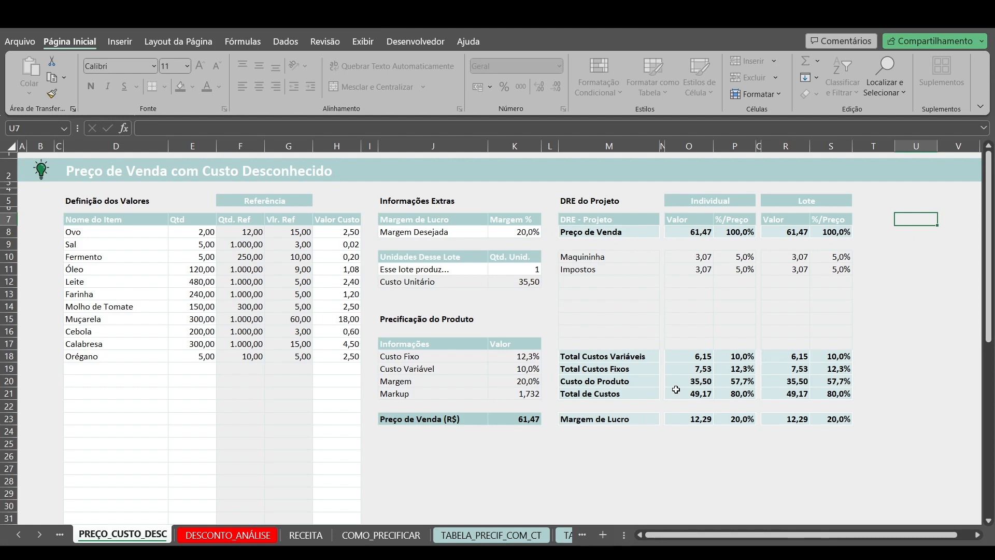
Step: Review the CUSTOS_FIXOS and CUSTOS_VARIÁVEIS sheets, leaving the Maquininha entry as it was
{"action": "left_click", "coordinate": [18, 534]}
{"action": "left_click", "coordinate": [159, 533]}
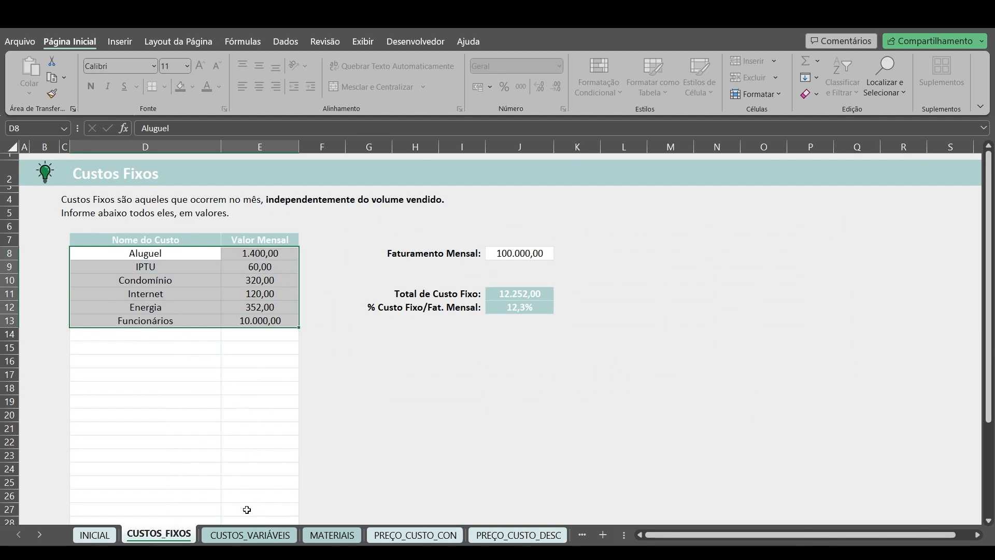
{"action": "left_click", "coordinate": [250, 534]}
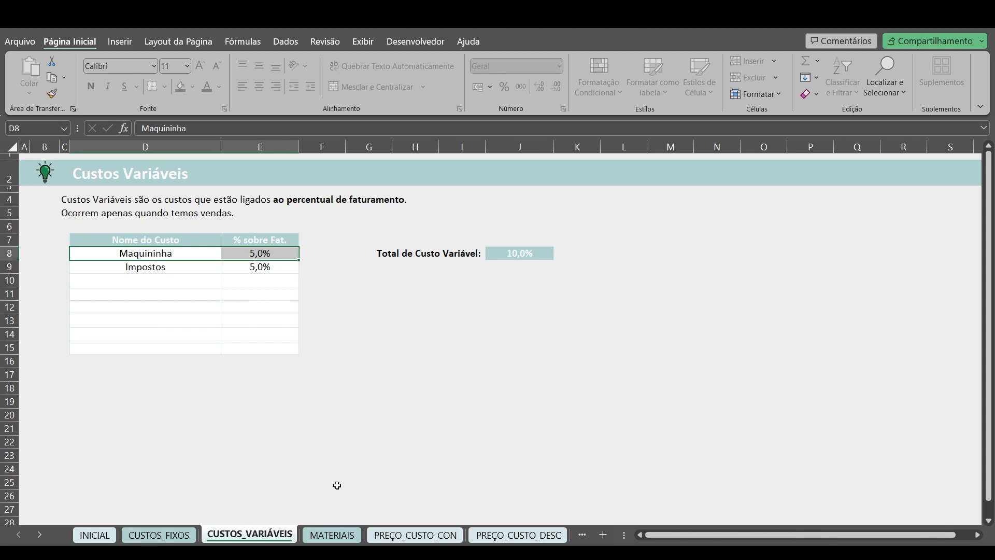
{"action": "key", "text": "Delete"}
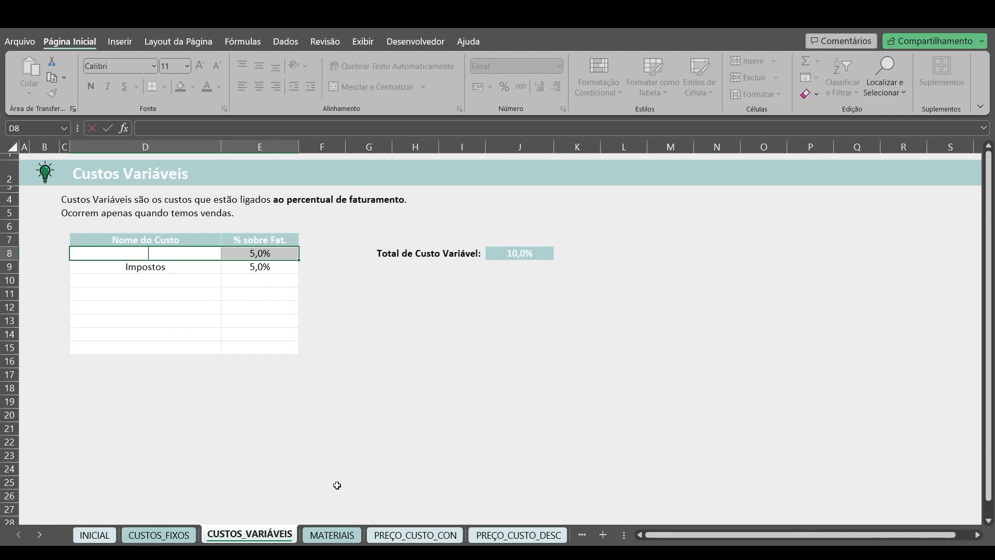
{"action": "key", "text": "ctrl+z"}
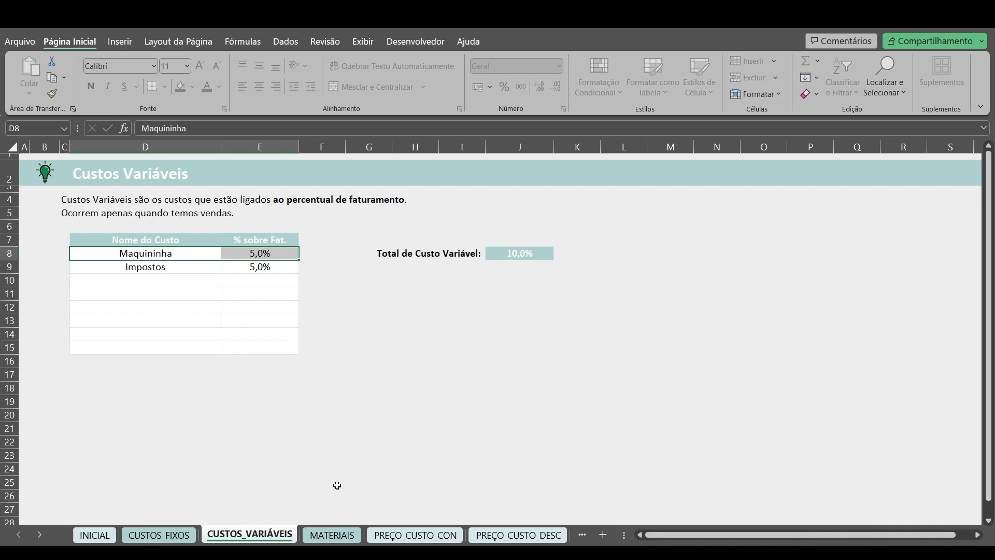
Step: Review the registered materials on the MATERIAIS sheet and inspect the egg's reference value without changing it
{"action": "left_click", "coordinate": [332, 534]}
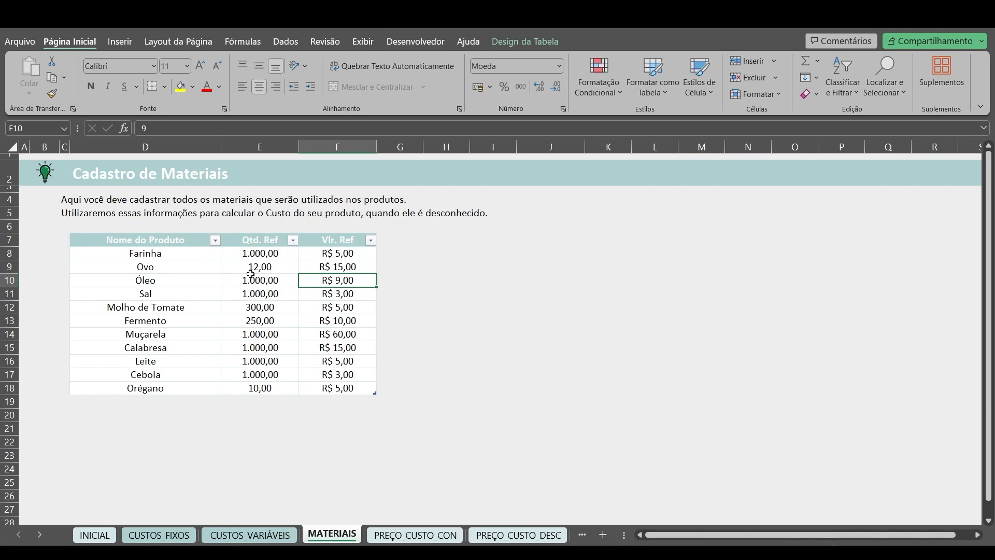
{"action": "left_click", "coordinate": [304, 264]}
{"action": "key", "text": "BackSpace"}
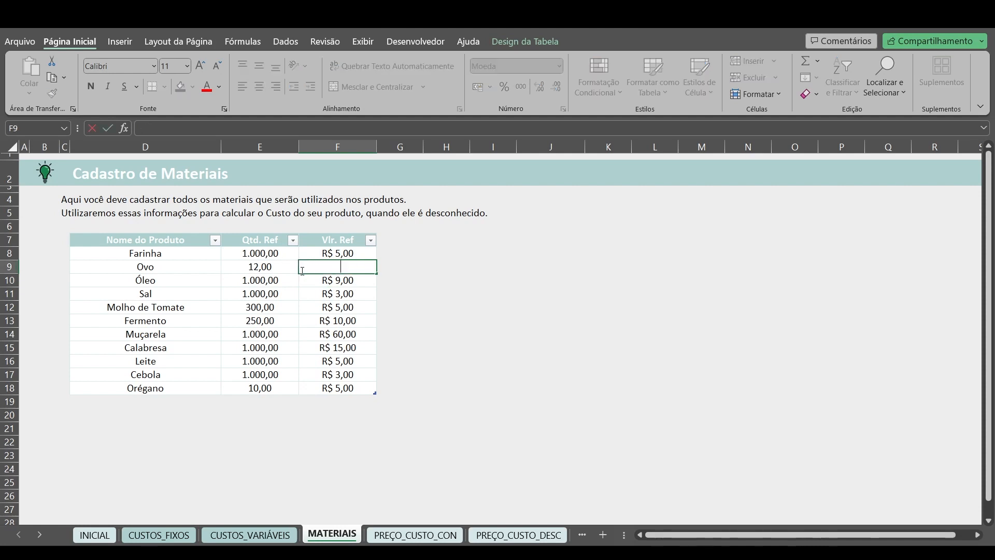
{"action": "key", "text": "Escape"}
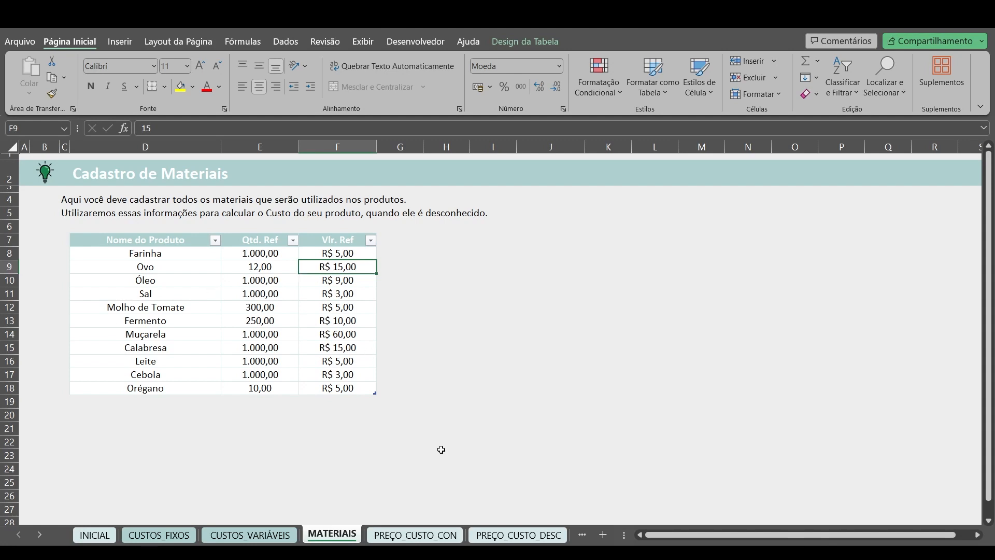
Step: Try a batch yield of 5 units on the PREÇO_CUSTO_DESC sheet and reset it to 1
{"action": "left_click", "coordinate": [511, 535]}
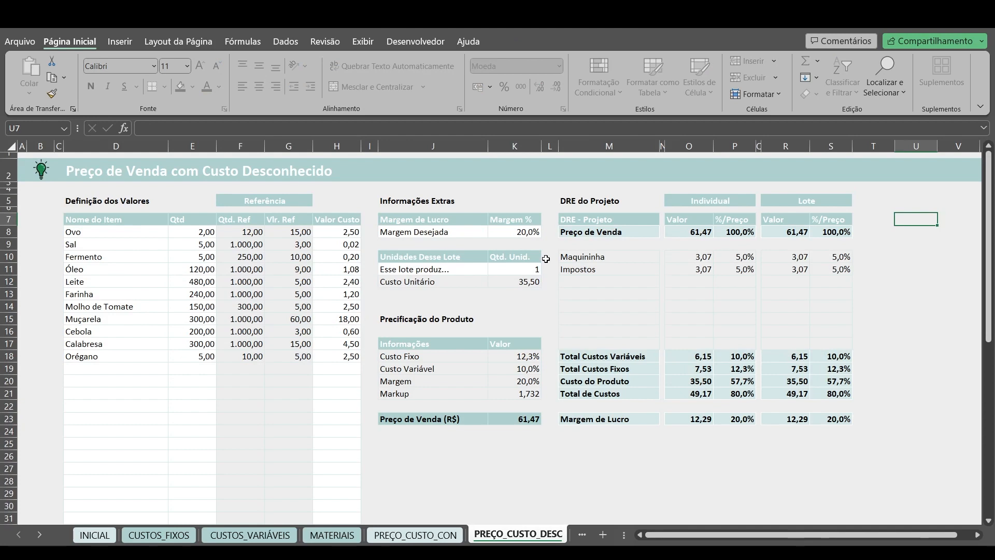
{"action": "left_click", "coordinate": [524, 270]}
{"action": "type", "text": "5"}
{"action": "key", "text": "Return"}
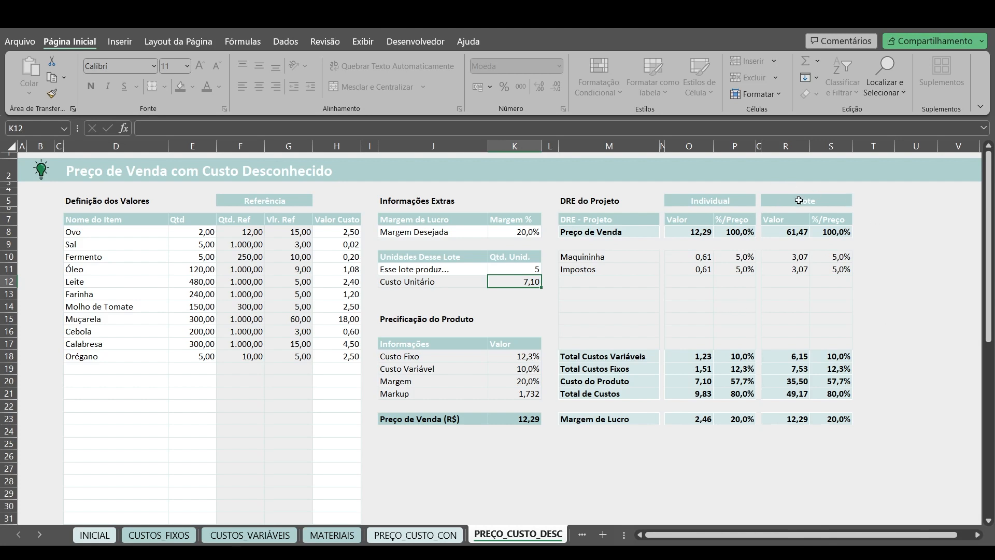
{"action": "key", "text": "Up"}
{"action": "type", "text": "1"}
{"action": "key", "text": "ctrl+Return"}
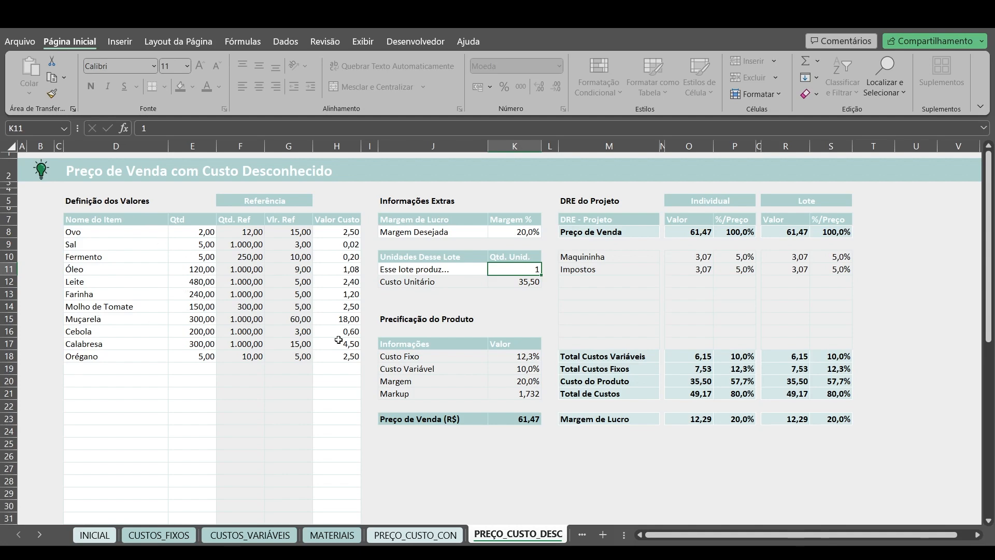
Step: Examine the PREÇO_CUSTO_CON sheet and the item names and quantities on PREÇO_CUSTO_DESC, keeping all entries
{"action": "left_click", "coordinate": [415, 533]}
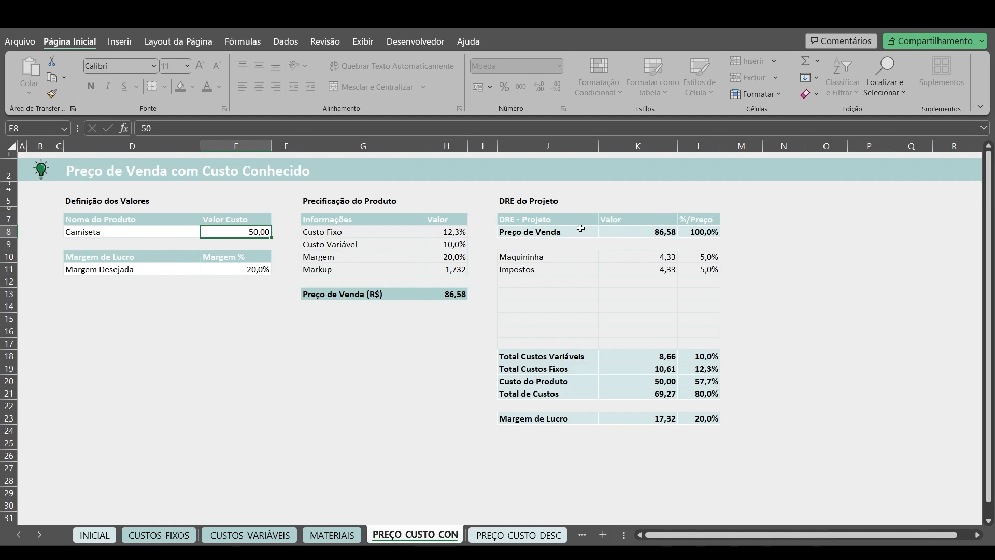
{"action": "left_click", "coordinate": [518, 534]}
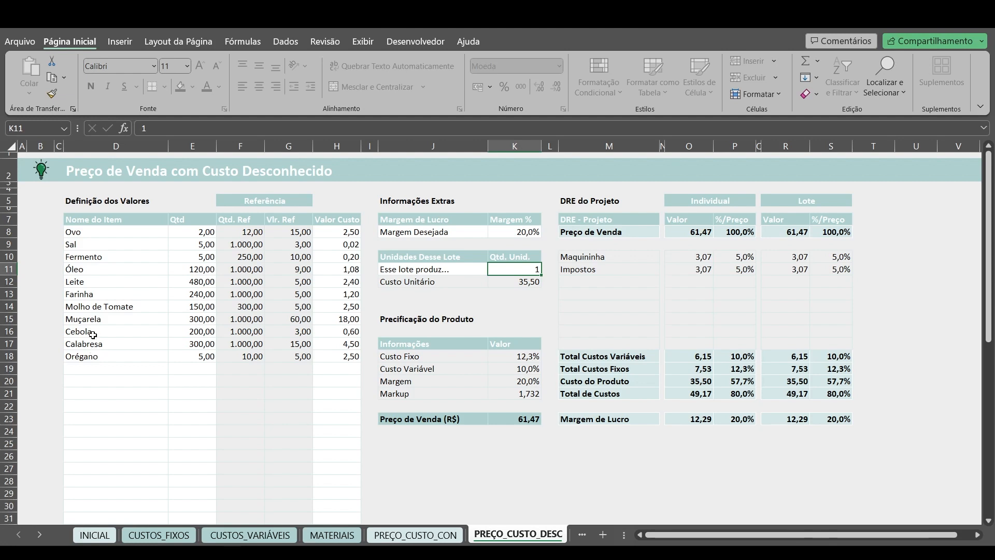
{"action": "left_click_drag", "start_coordinate": [110, 220], "coordinate": [189, 354]}
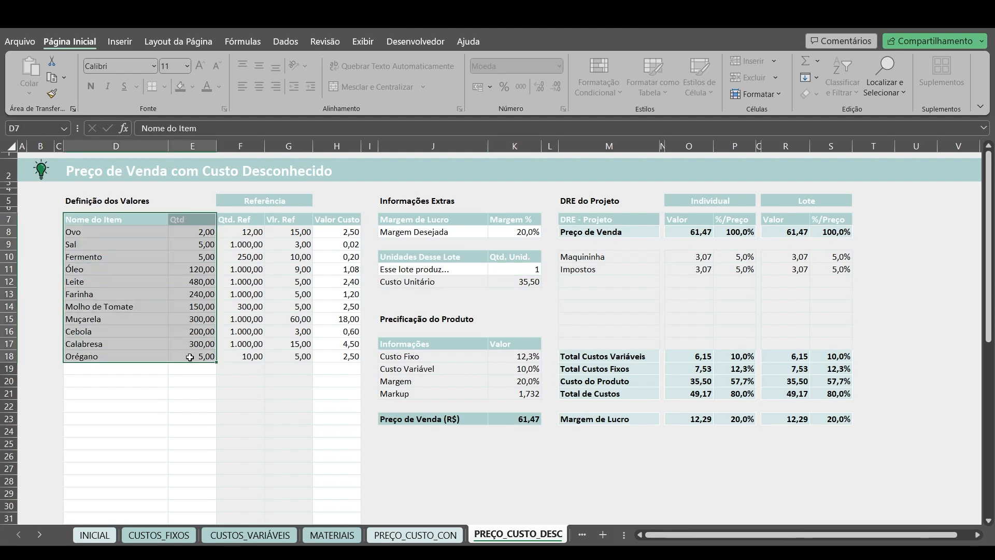
{"action": "left_click", "coordinate": [144, 268]}
{"action": "key", "text": "BackSpace"}
{"action": "key", "text": "Escape"}
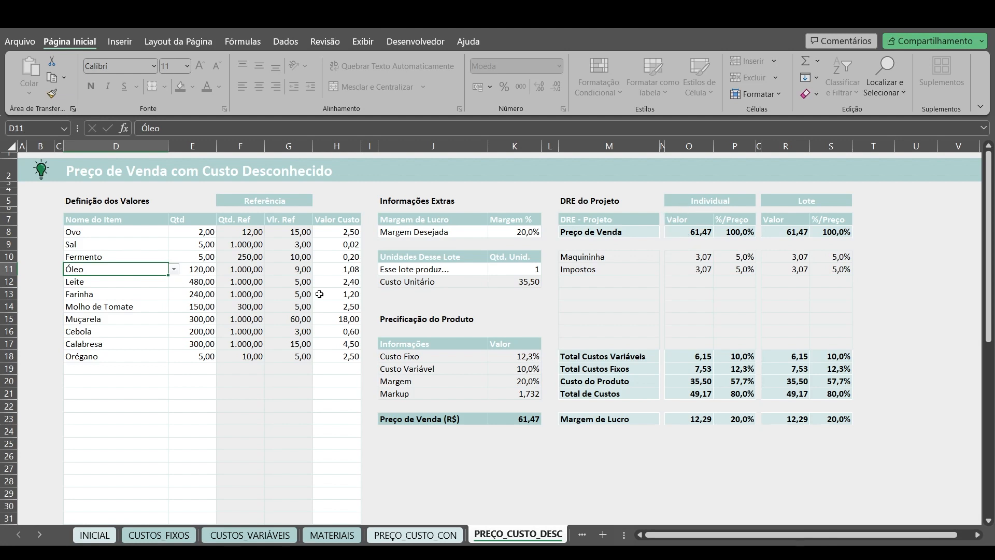
Step: Copy the individual sale price from PREÇO_CUSTO_DESC into the Original sale price cell F6 of DESCONTO_ANÁLISE
{"action": "left_click", "coordinate": [35, 539]}
{"action": "left_click", "coordinate": [35, 539]}
{"action": "left_click", "coordinate": [34, 539]}
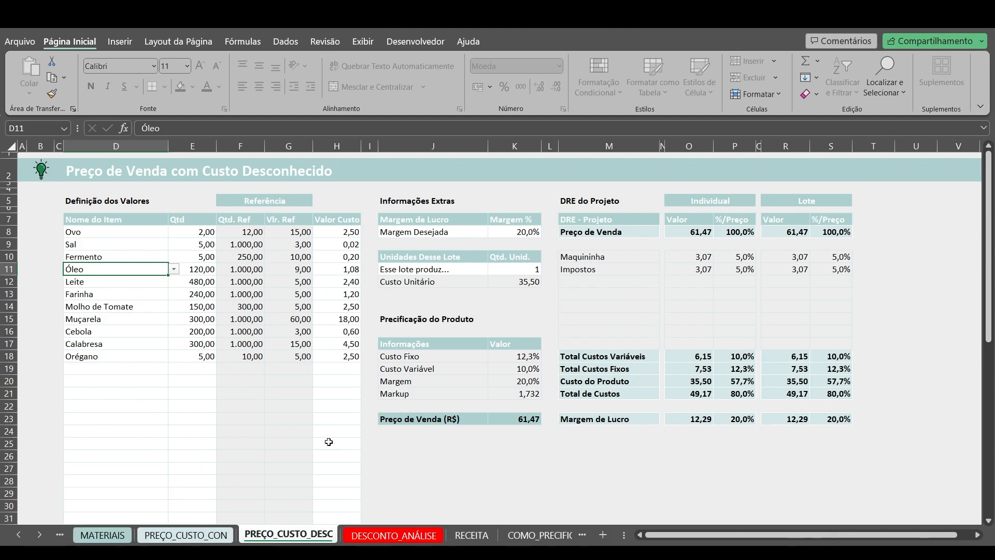
{"action": "left_click", "coordinate": [691, 232]}
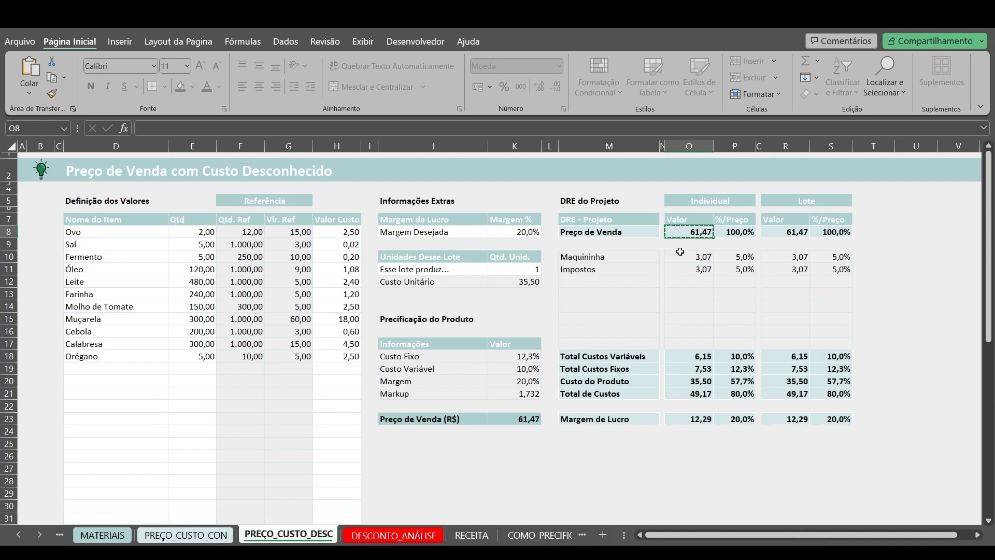
{"action": "left_click", "coordinate": [415, 534]}
{"action": "left_click", "coordinate": [263, 231]}
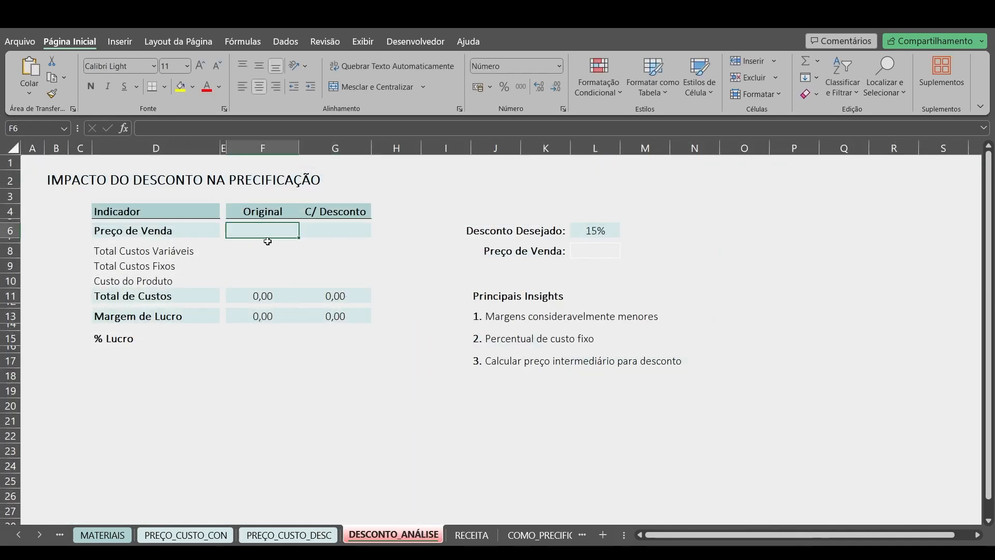
{"action": "key", "text": "ctrl+v"}
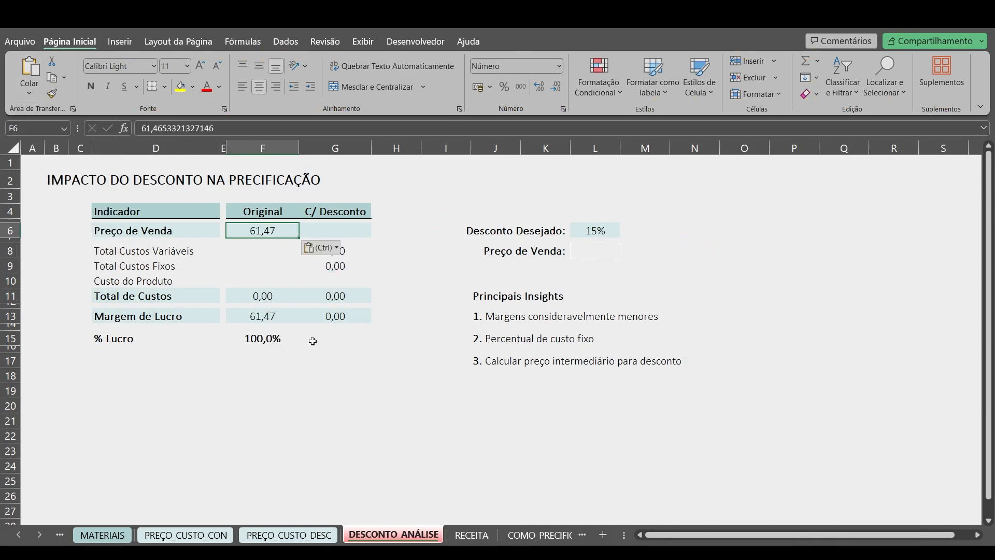
Step: Copy the individual variable cost, fixed cost and product cost totals from PREÇO_CUSTO_DESC into F8:F10 of DESCONTO_ANÁLISE
{"action": "left_click", "coordinate": [289, 535]}
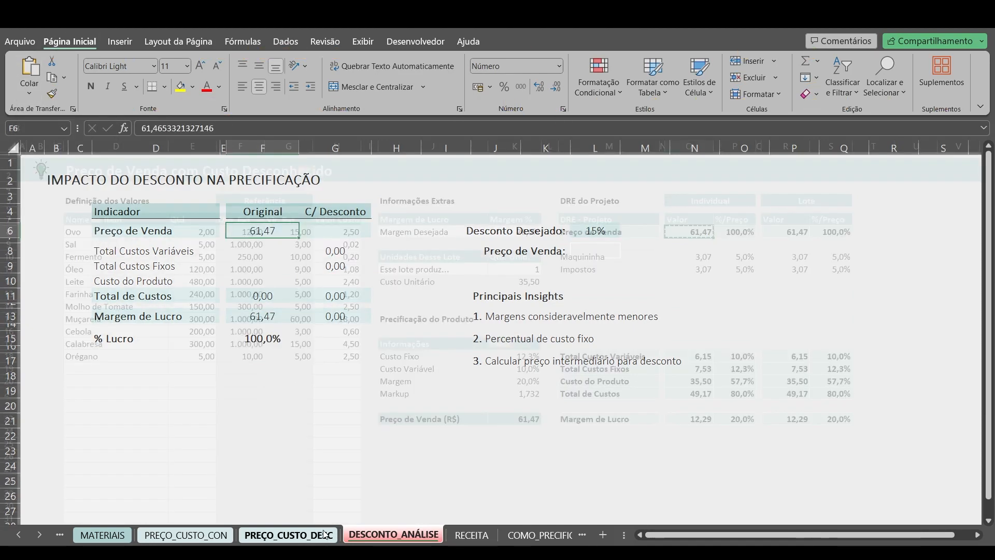
{"action": "left_click_drag", "start_coordinate": [692, 356], "coordinate": [692, 381]}
{"action": "key", "text": "ctrl+c"}
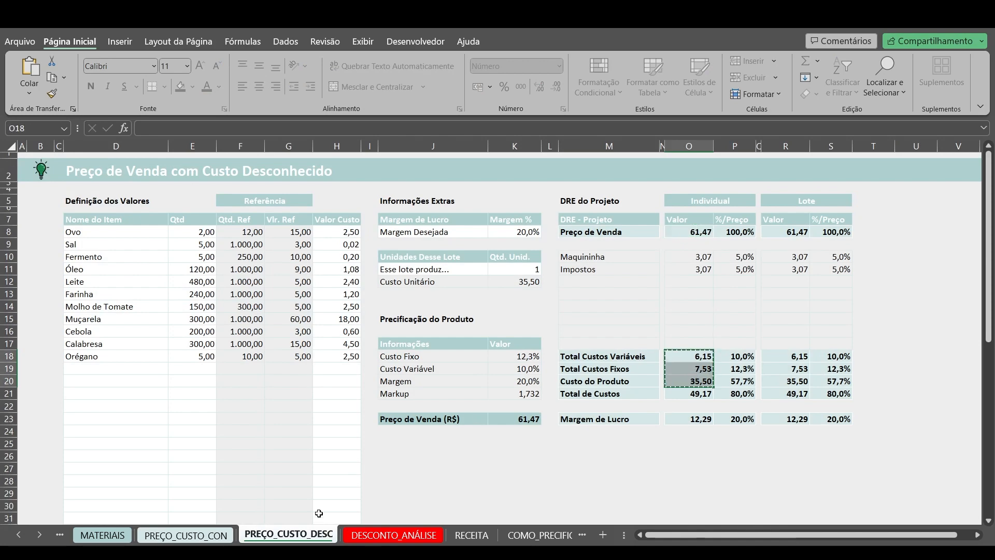
{"action": "left_click", "coordinate": [361, 538]}
{"action": "left_click", "coordinate": [265, 252]}
{"action": "key", "text": "ctrl+v"}
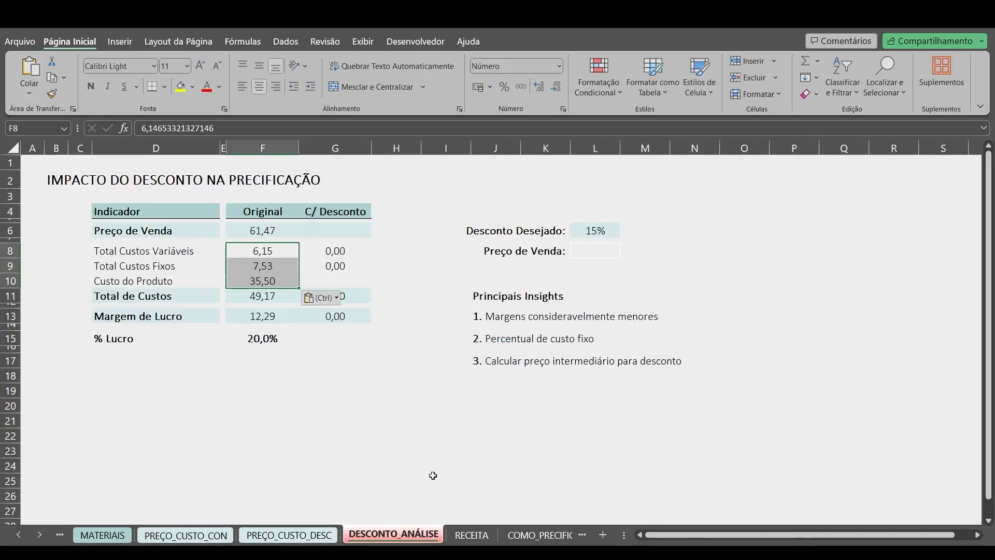
{"action": "left_click", "coordinate": [430, 473]}
{"action": "key", "text": "Escape"}
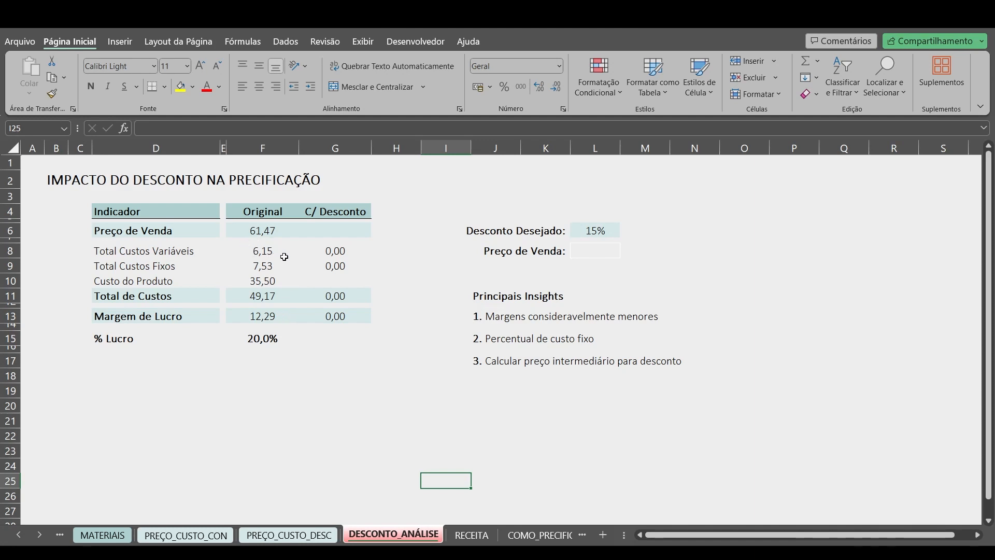
Step: Check the variable cost percentages on the CUSTOS_VARIÁVEIS sheet and return to DESCONTO_ANÁLISE
{"action": "left_click", "coordinate": [18, 538]}
{"action": "left_click", "coordinate": [251, 535]}
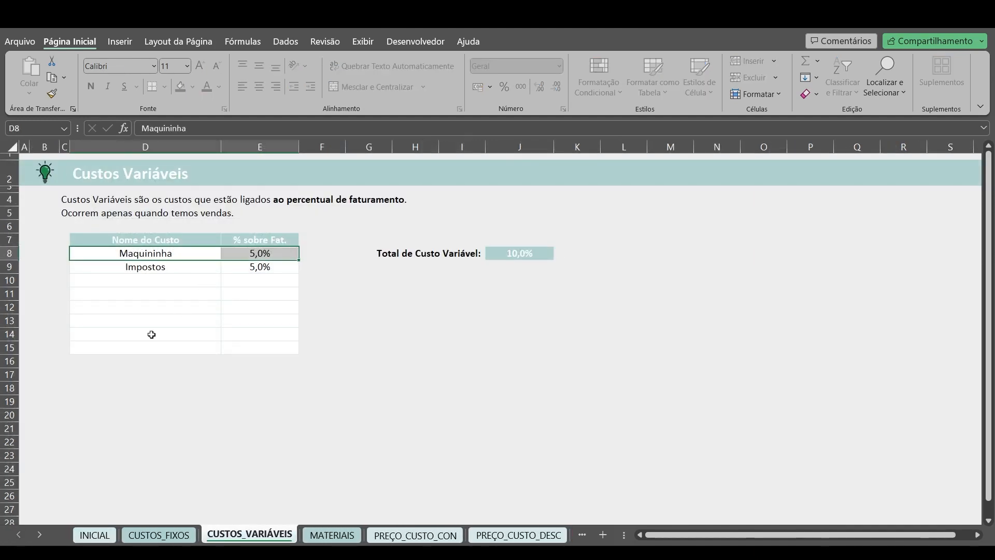
{"action": "left_click", "coordinate": [39, 535]}
{"action": "left_click", "coordinate": [46, 532]}
{"action": "left_click", "coordinate": [362, 535]}
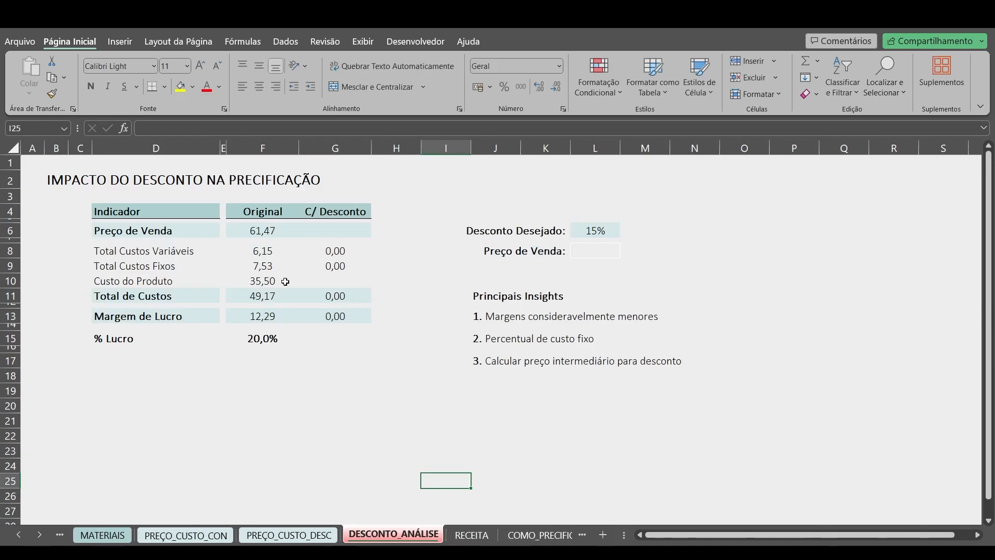
Step: Check the monthly fixed costs on the CUSTOS_FIXOS sheet and return to DESCONTO_ANÁLISE
{"action": "left_click", "coordinate": [19, 534]}
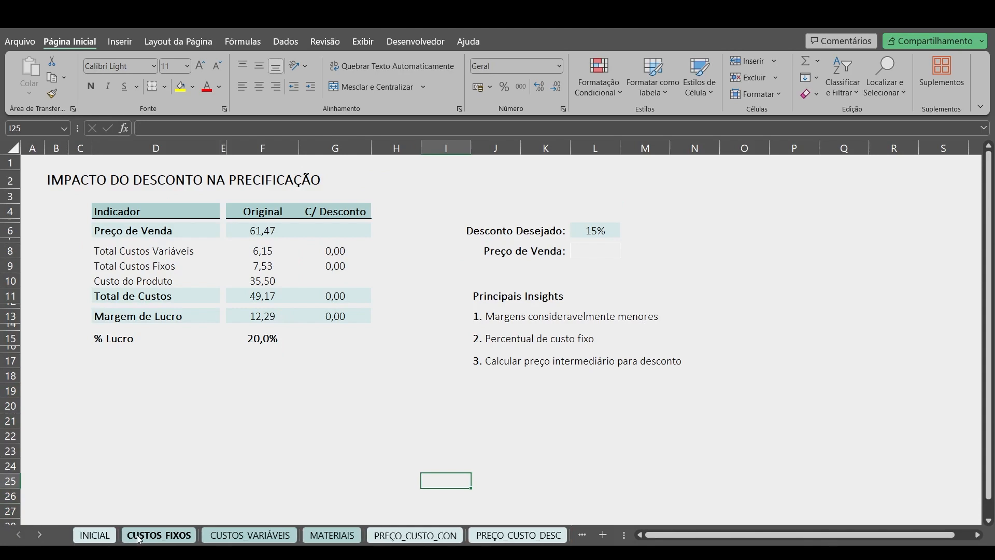
{"action": "left_click", "coordinate": [139, 539]}
{"action": "left_click", "coordinate": [41, 534]}
{"action": "left_click", "coordinate": [41, 534]}
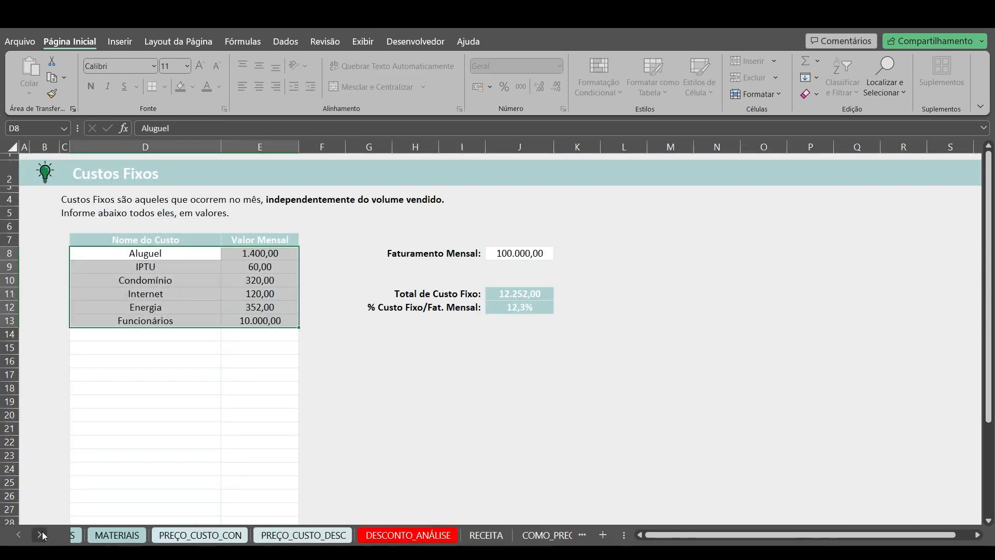
{"action": "left_click", "coordinate": [40, 535]}
{"action": "left_click", "coordinate": [394, 535]}
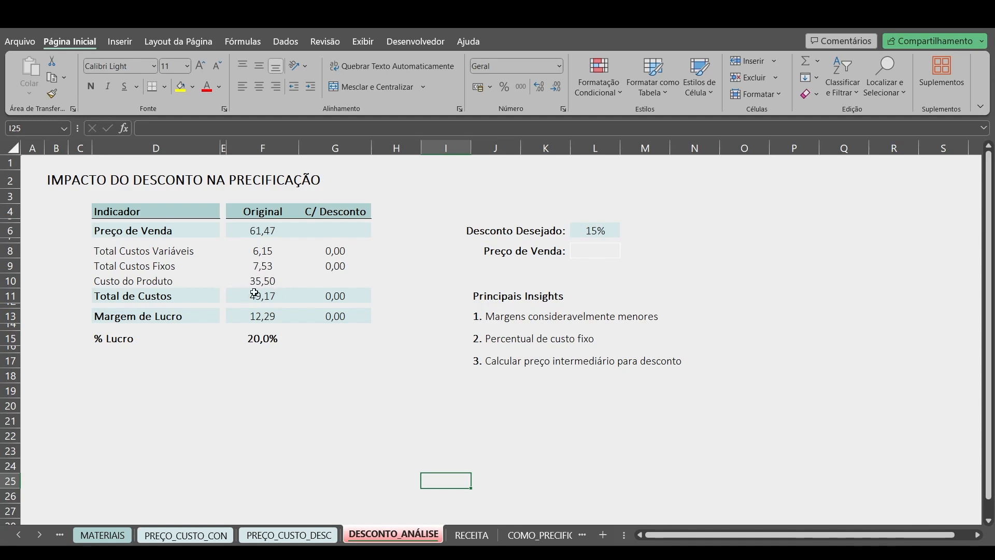
{"action": "left_click", "coordinate": [275, 392]}
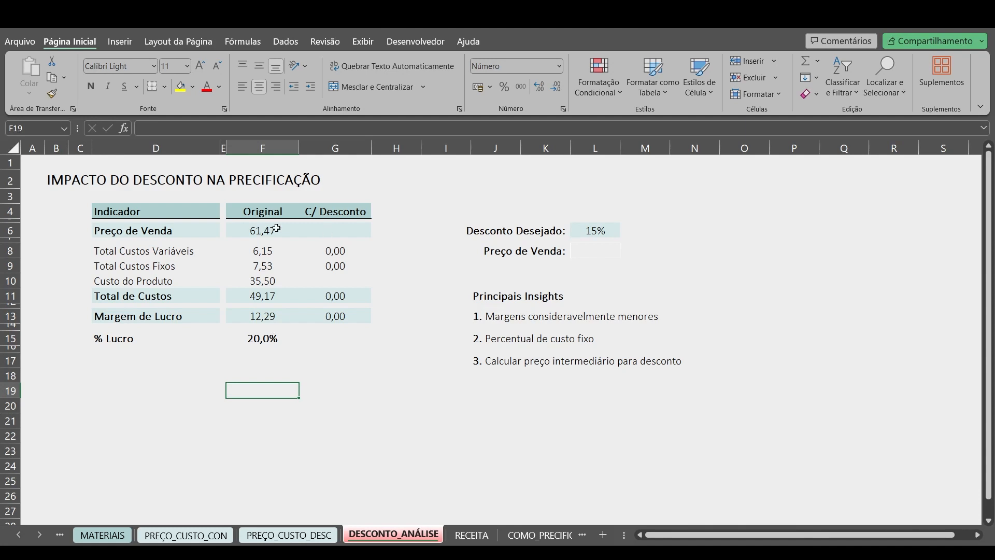
Step: Calculate the discounted sale price in G6 with the formula =(1-L6)*F6
{"action": "left_click", "coordinate": [333, 232]}
{"action": "type", "text": "="}
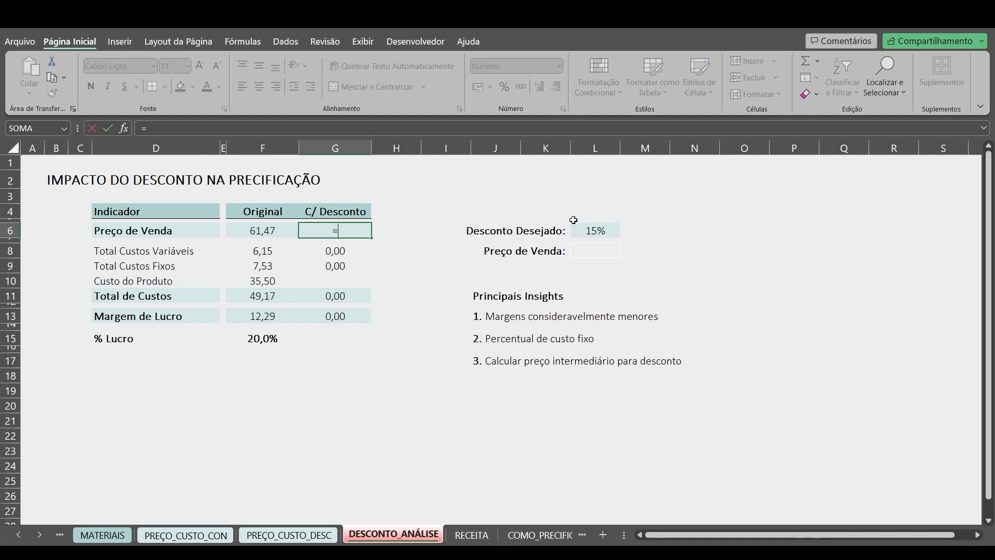
{"action": "type", "text": "(1-"}
{"action": "left_click", "coordinate": [583, 230]}
{"action": "type", "text": ")"}
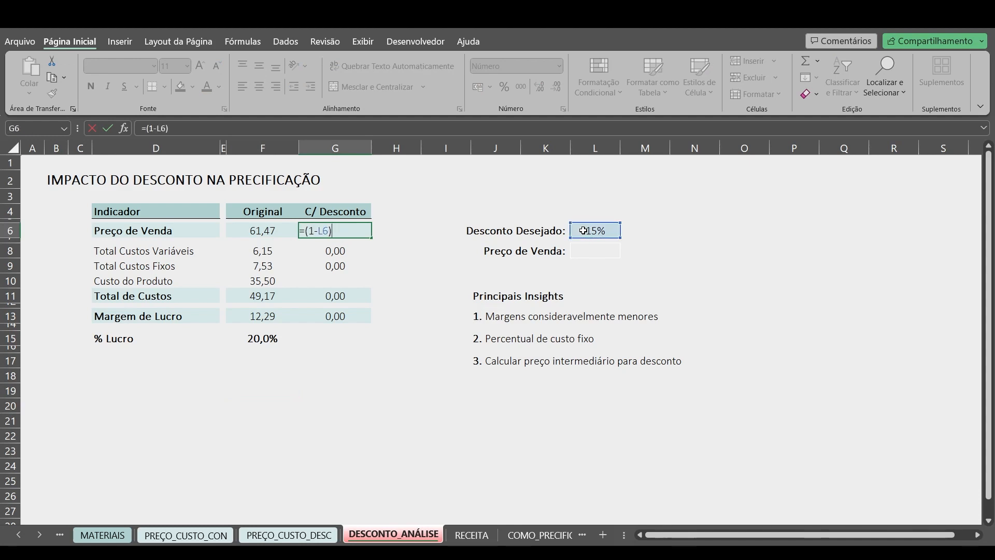
{"action": "type", "text": "*"}
{"action": "left_click", "coordinate": [290, 228]}
{"action": "key", "text": "Return"}
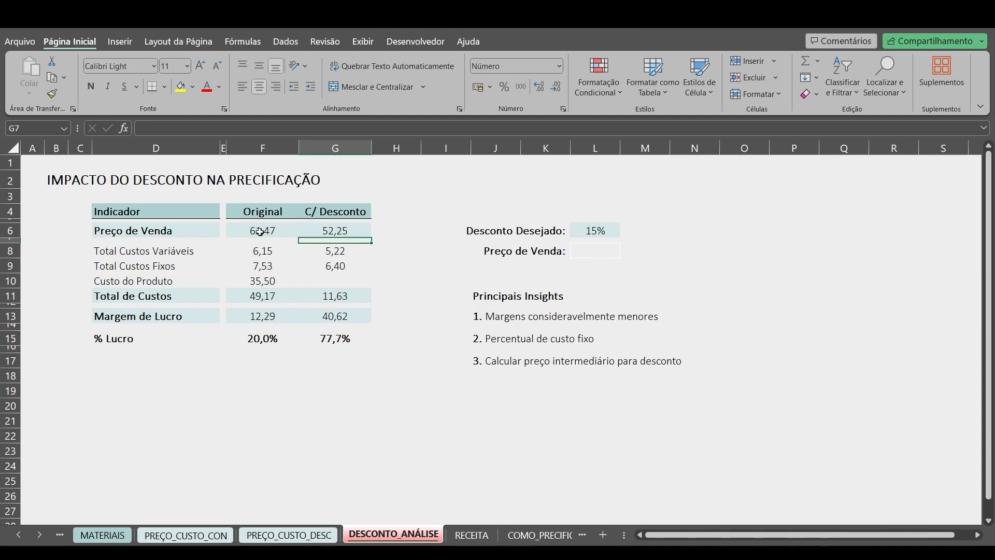
Step: Calculate the difference between the original and discounted sale prices in N6 with =F6-G6
{"action": "left_click", "coordinate": [710, 215]}
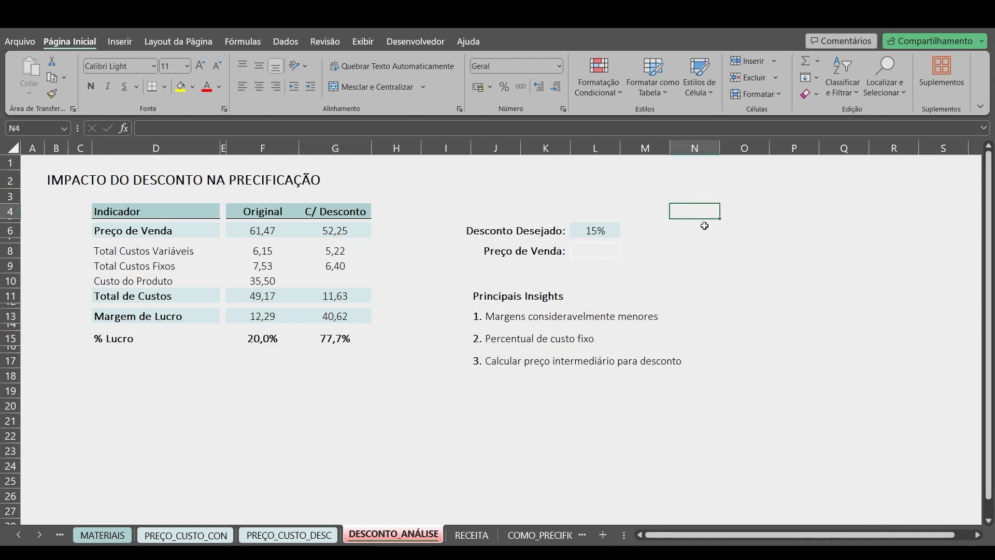
{"action": "left_click", "coordinate": [705, 226]}
{"action": "type", "text": "="}
{"action": "left_click", "coordinate": [272, 232]}
{"action": "type", "text": "-"}
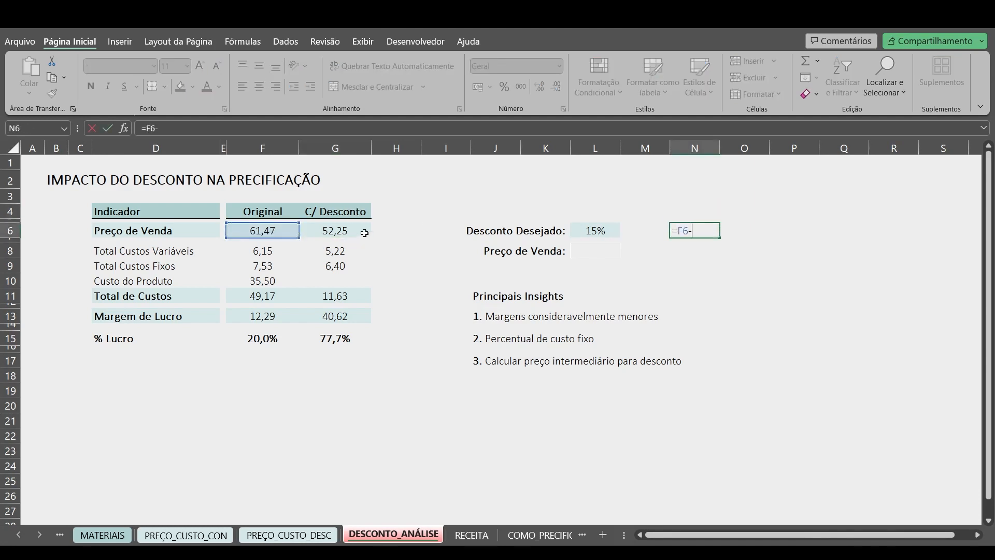
{"action": "left_click", "coordinate": [365, 232]}
{"action": "key", "text": "Return"}
Step: Calculate the price difference as a share of the original sale price in O6 with =N6/F6
{"action": "left_click", "coordinate": [737, 233]}
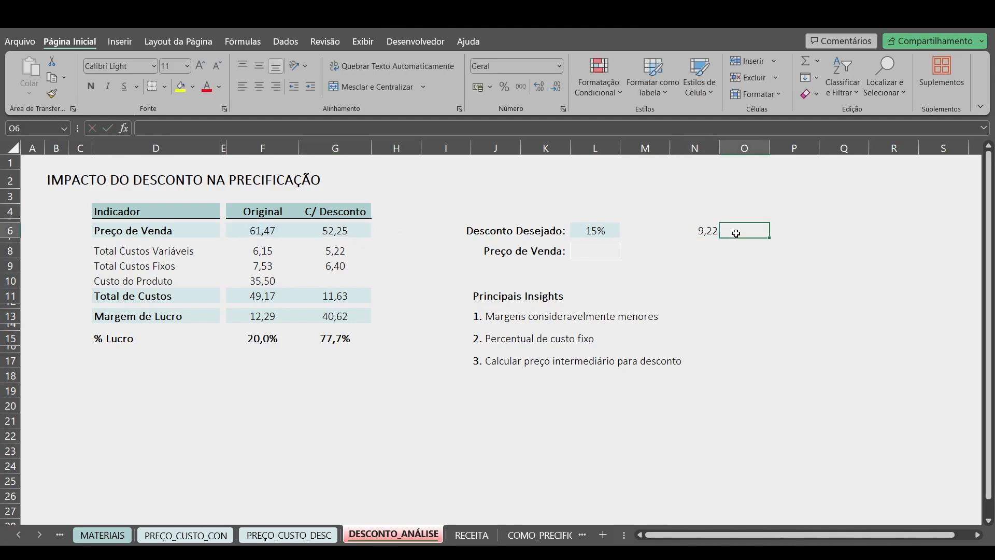
{"action": "type", "text": "="}
{"action": "left_click", "coordinate": [692, 231]}
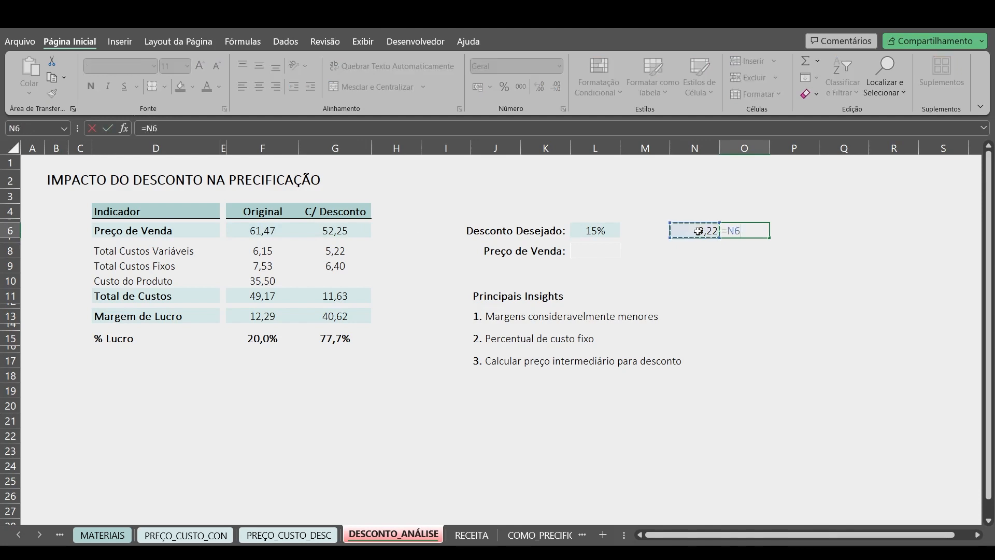
{"action": "type", "text": "/"}
{"action": "left_click", "coordinate": [271, 234]}
{"action": "key", "text": "Return"}
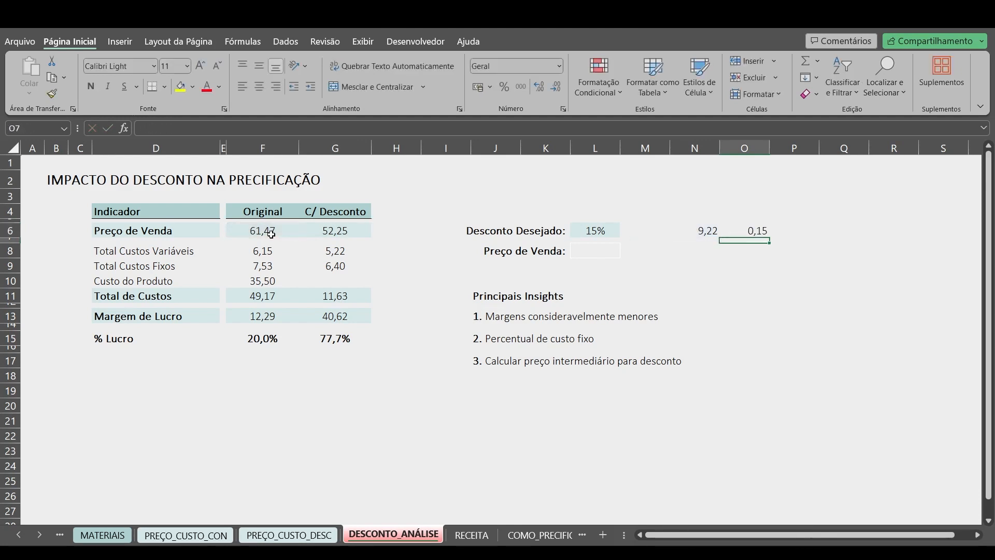
Step: Clear the check calculations from N6:O6
{"action": "left_click", "coordinate": [756, 231]}
{"action": "left_click_drag", "start_coordinate": [714, 231], "coordinate": [737, 231]}
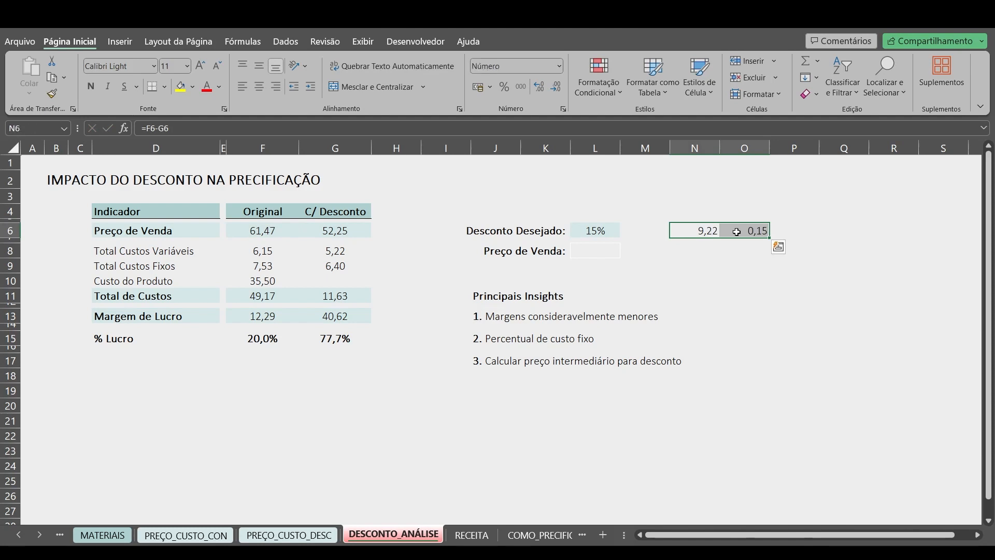
{"action": "key", "text": "Delete"}
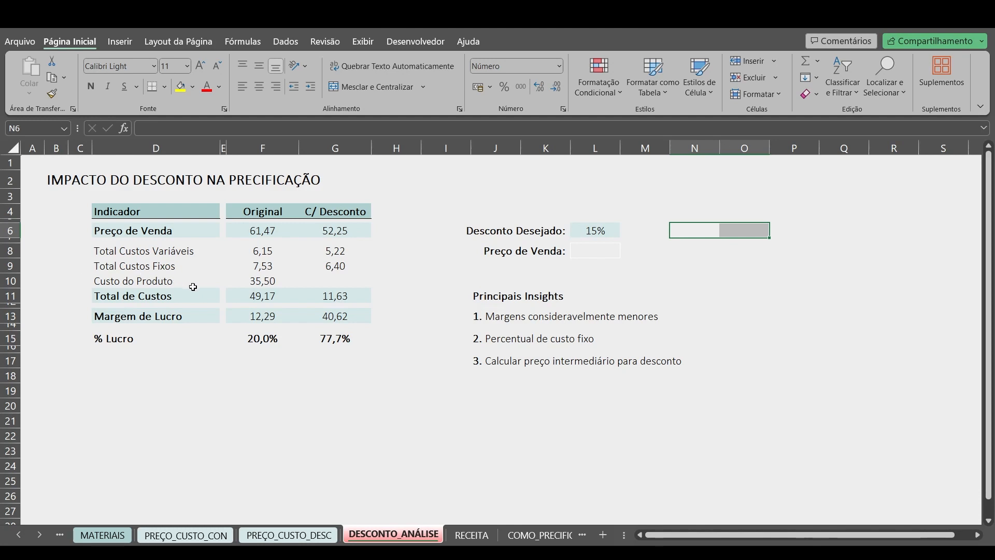
Step: Fill the discounted product cost in G10 by referencing the original product cost with =F10
{"action": "double_click", "coordinate": [353, 284]}
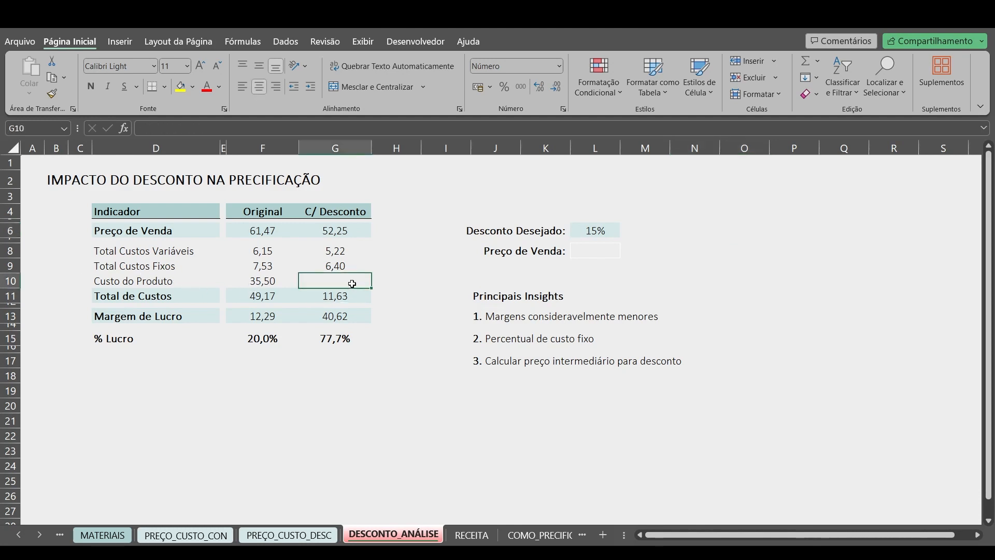
{"action": "type", "text": "="}
{"action": "key", "text": "Left"}
{"action": "key", "text": "Return"}
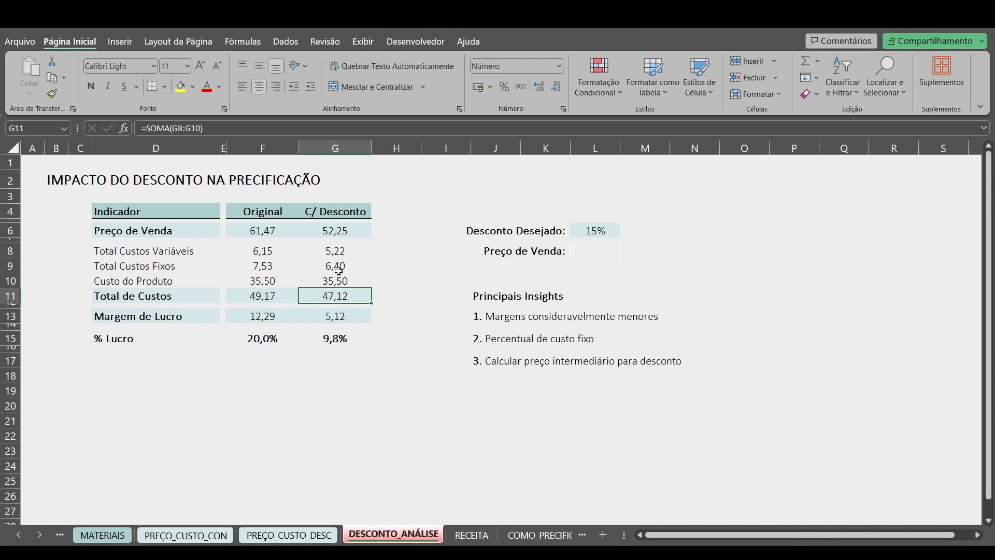
{"action": "left_click", "coordinate": [386, 266]}
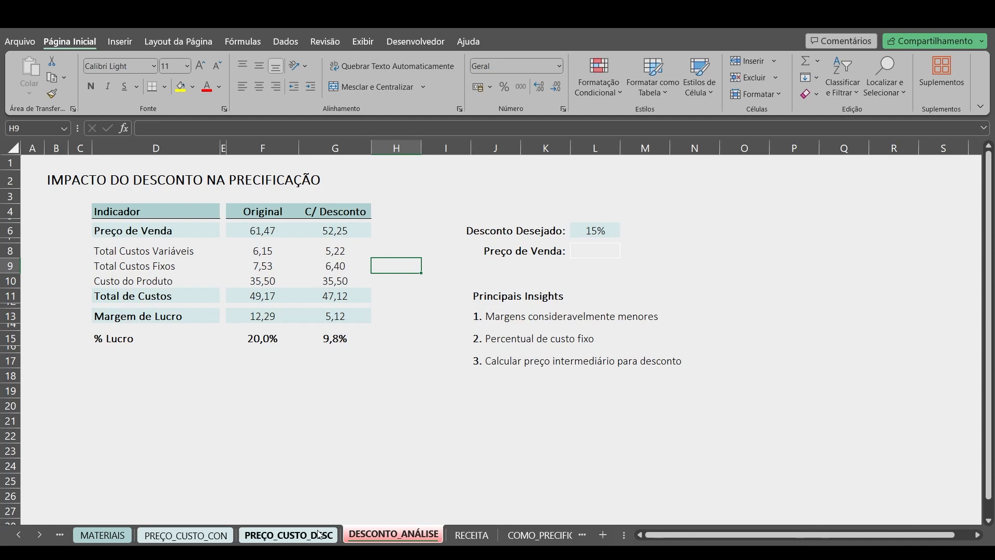
Step: Set the desired profit margin in K8 of PREÇO_CUSTO_DESC to 9,8% and return to DESCONTO_ANÁLISE
{"action": "left_click", "coordinate": [288, 535]}
{"action": "left_click", "coordinate": [520, 240]}
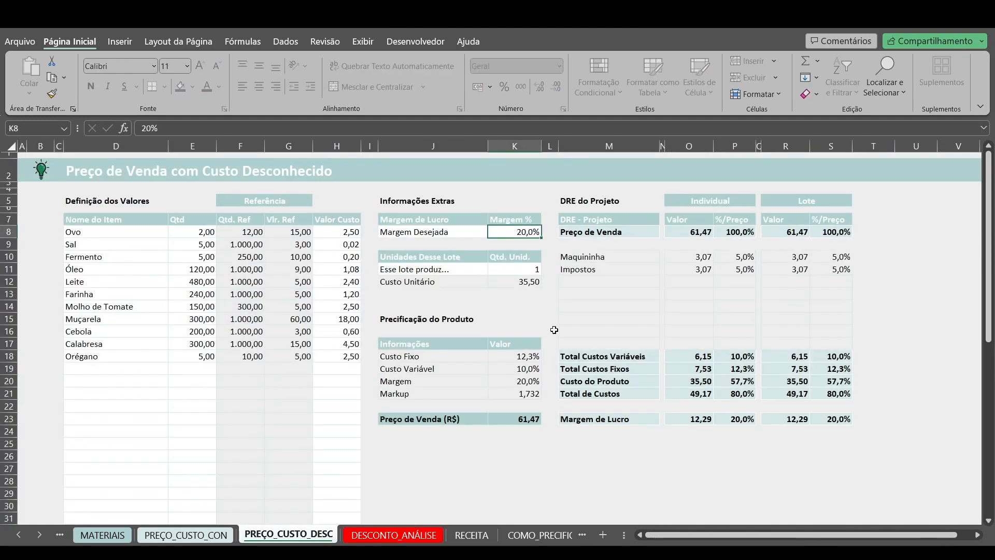
{"action": "type", "text": "9,8"}
{"action": "key", "text": "Return"}
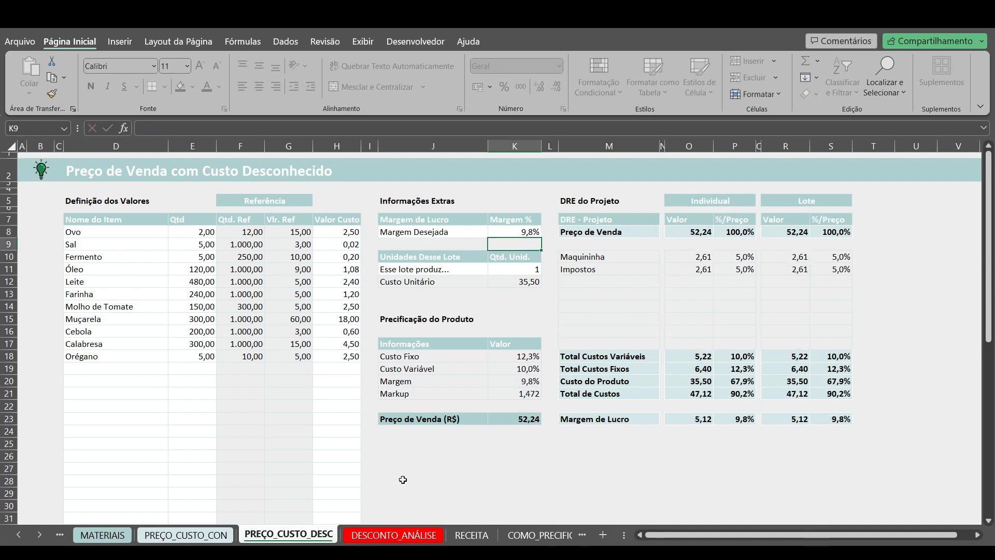
{"action": "left_click", "coordinate": [415, 540]}
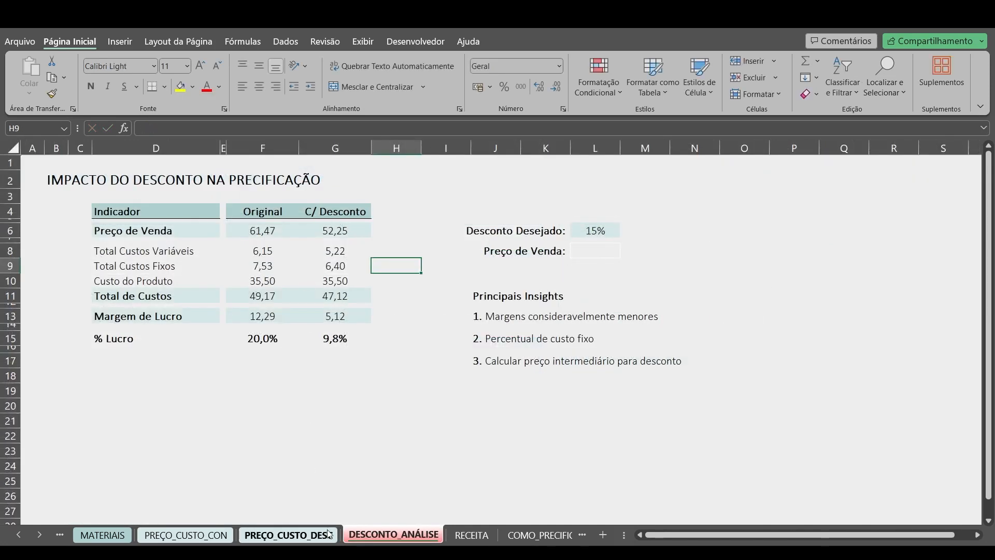
Step: Compare the discounted profit percentage in G15, briefly showing an extra decimal, with the results on PREÇO_CUSTO_DESC
{"action": "left_click", "coordinate": [288, 535]}
{"action": "left_click", "coordinate": [378, 533]}
{"action": "left_click", "coordinate": [334, 337]}
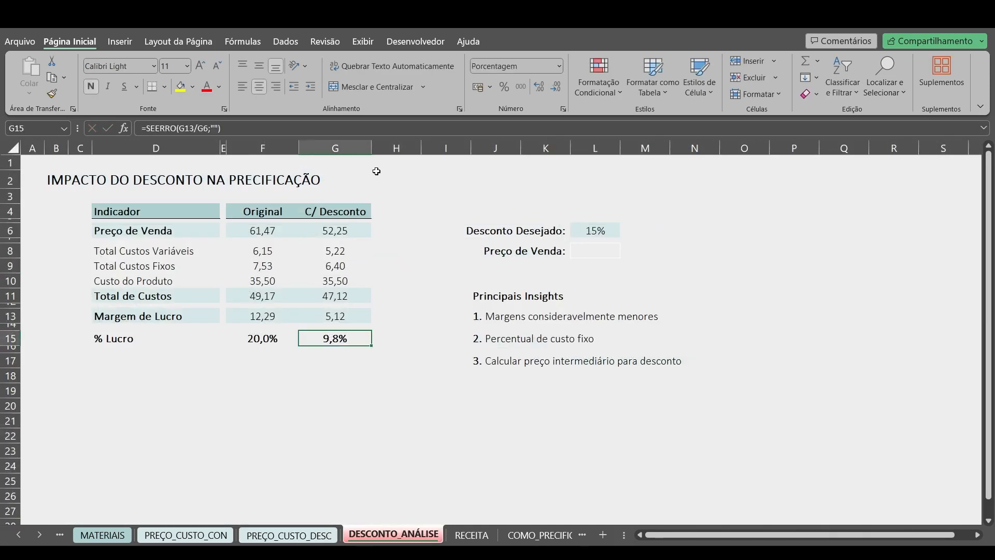
{"action": "left_click", "coordinate": [539, 87]}
{"action": "left_click", "coordinate": [555, 88]}
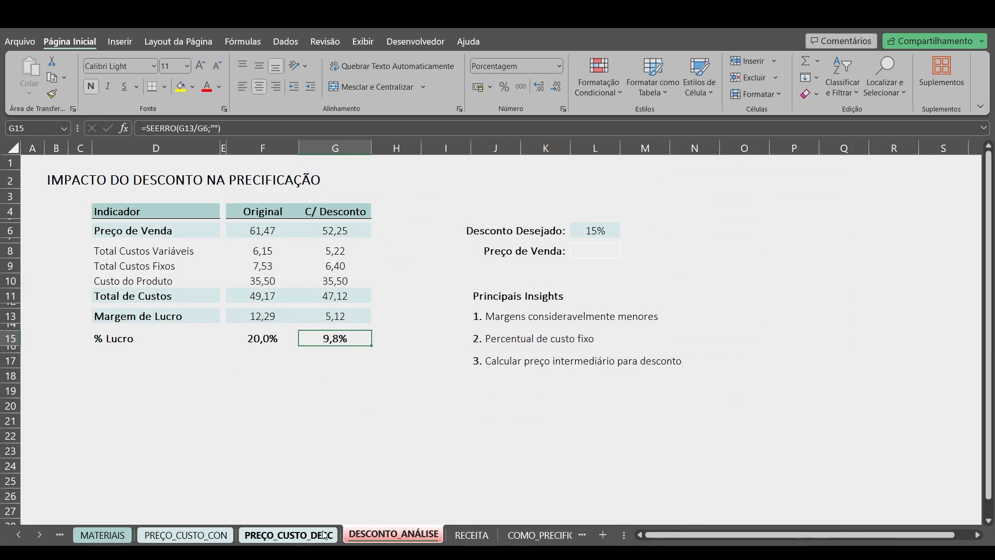
{"action": "left_click", "coordinate": [289, 536]}
{"action": "left_click", "coordinate": [394, 534]}
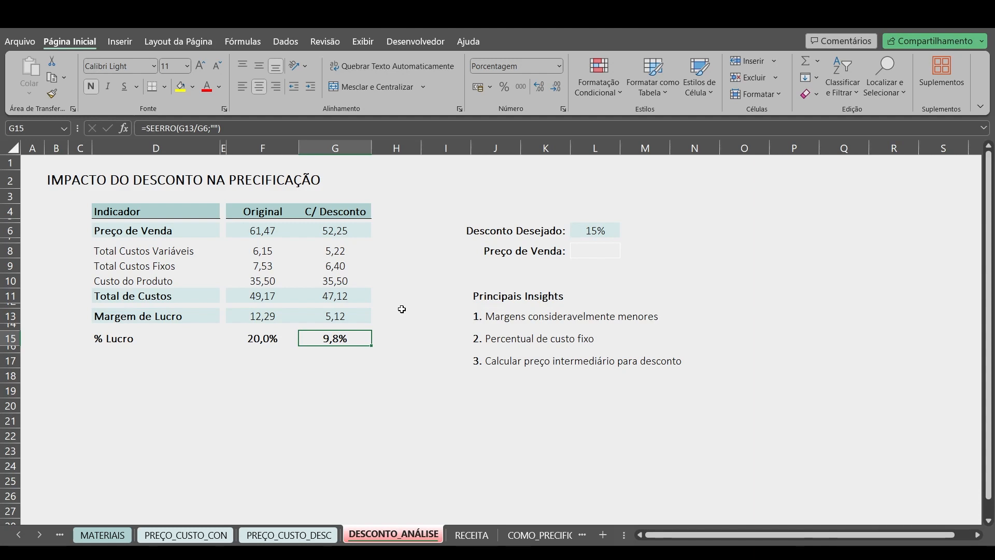
Step: Review the fixed cost percentage insight in J15 against the CUSTOS_FIXOS sheet and return to DESCONTO_ANÁLISE
{"action": "key", "text": "Up"}
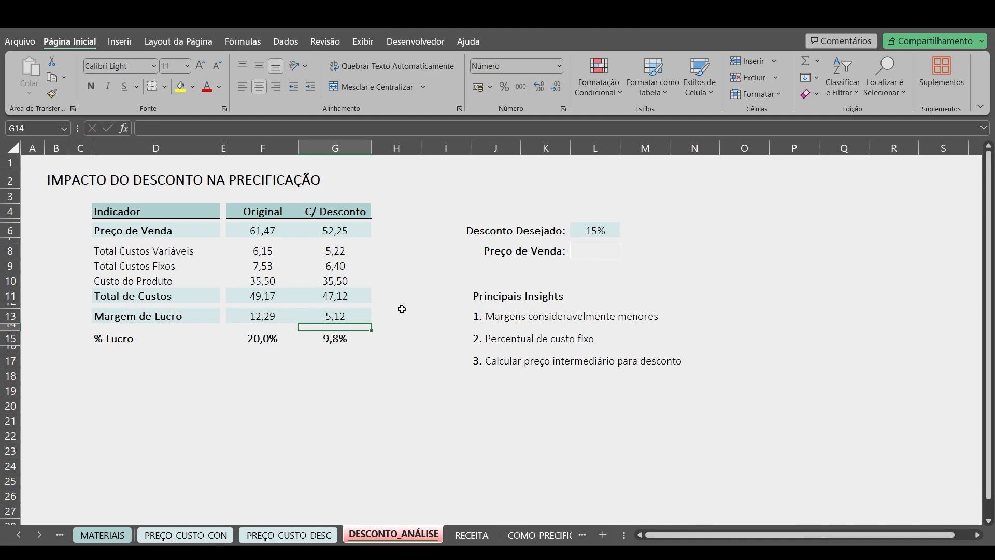
{"action": "key", "text": "Right"}
{"action": "key", "text": "Right"}
{"action": "key", "text": "Right"}
{"action": "key", "text": "Down"}
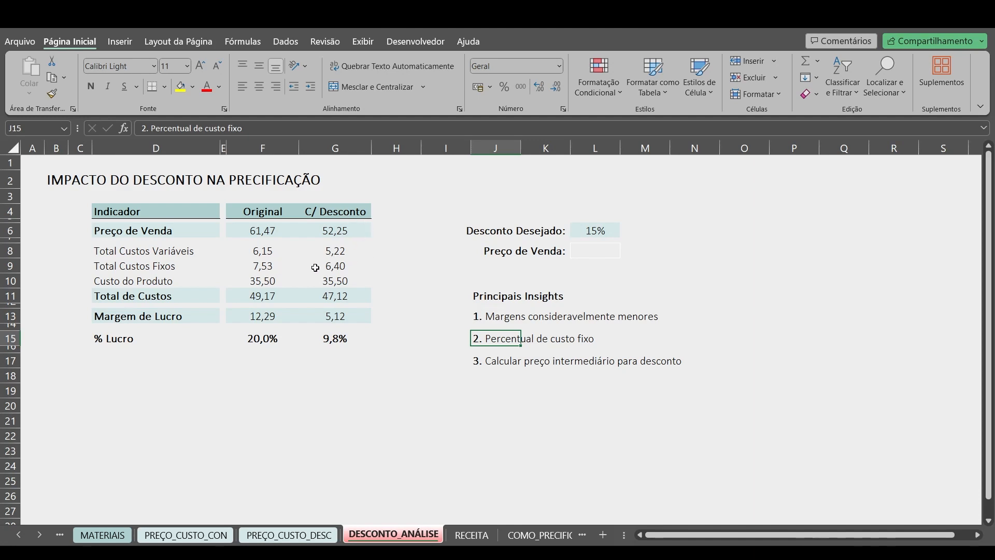
{"action": "left_click", "coordinate": [24, 536]}
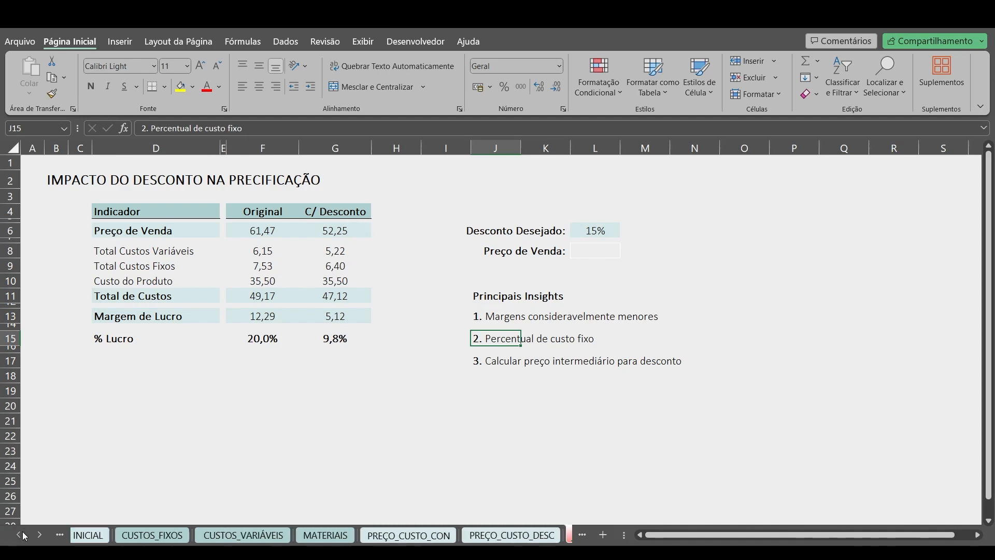
{"action": "left_click", "coordinate": [152, 535]}
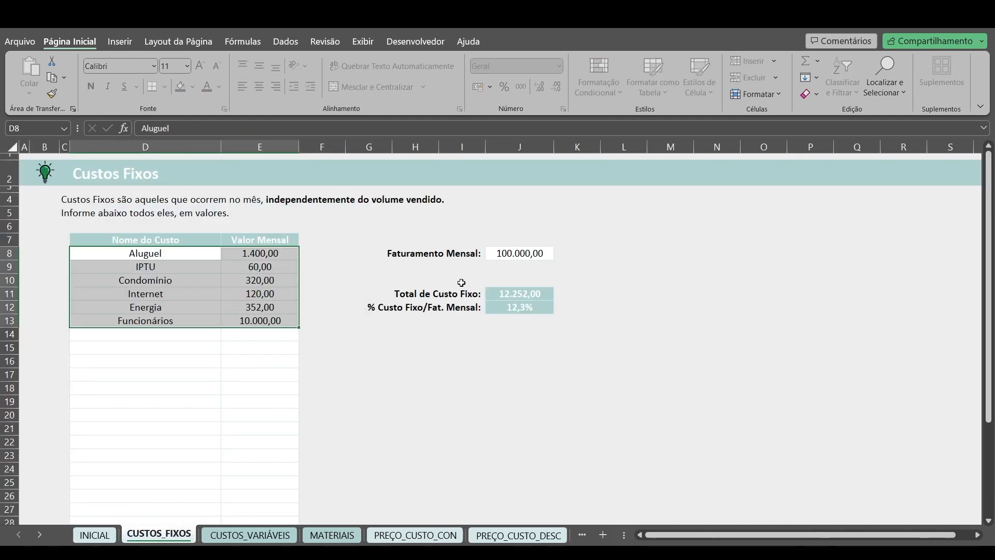
{"action": "left_click", "coordinate": [40, 534]}
{"action": "left_click", "coordinate": [39, 535]}
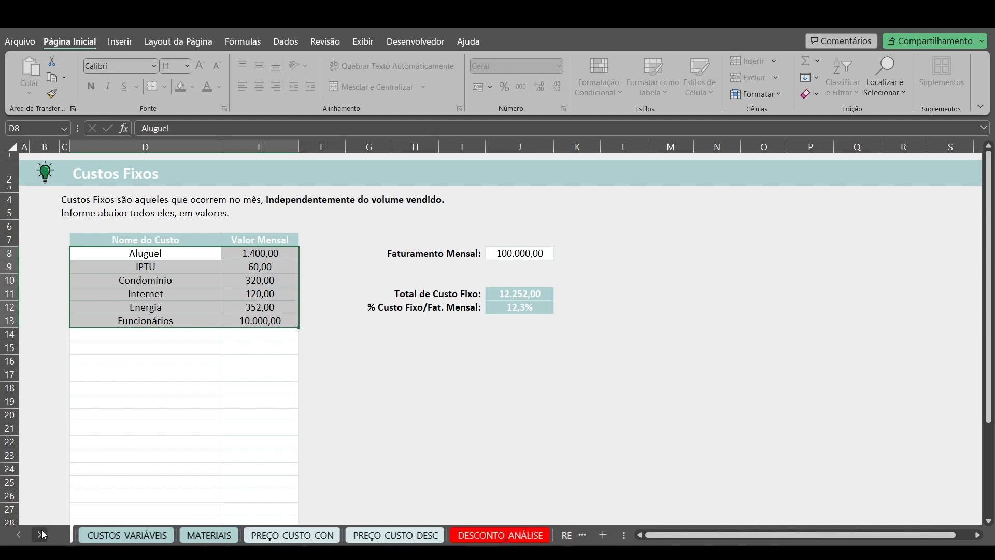
{"action": "left_click", "coordinate": [39, 534]}
{"action": "left_click", "coordinate": [40, 534]}
{"action": "left_click", "coordinate": [287, 528]}
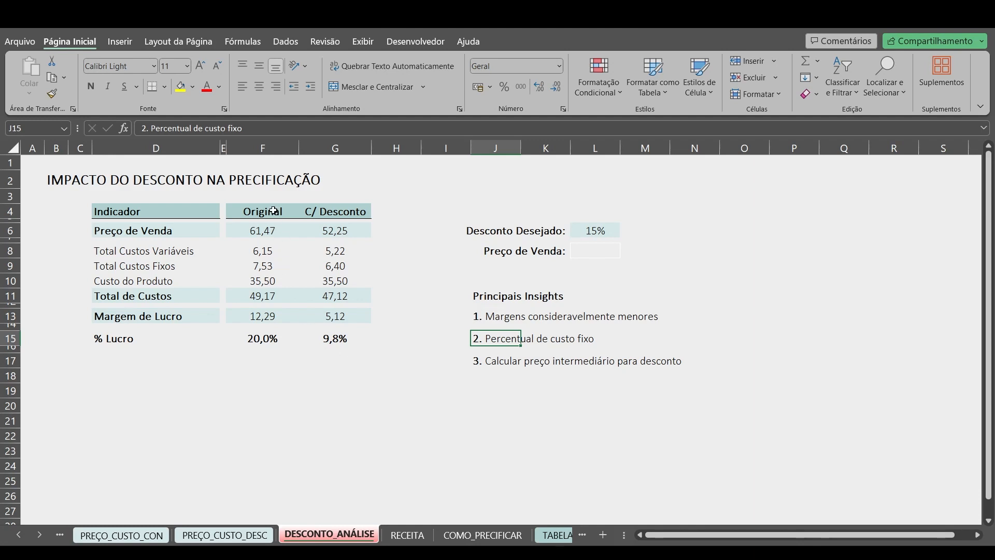
{"action": "left_click_drag", "start_coordinate": [273, 210], "coordinate": [262, 338]}
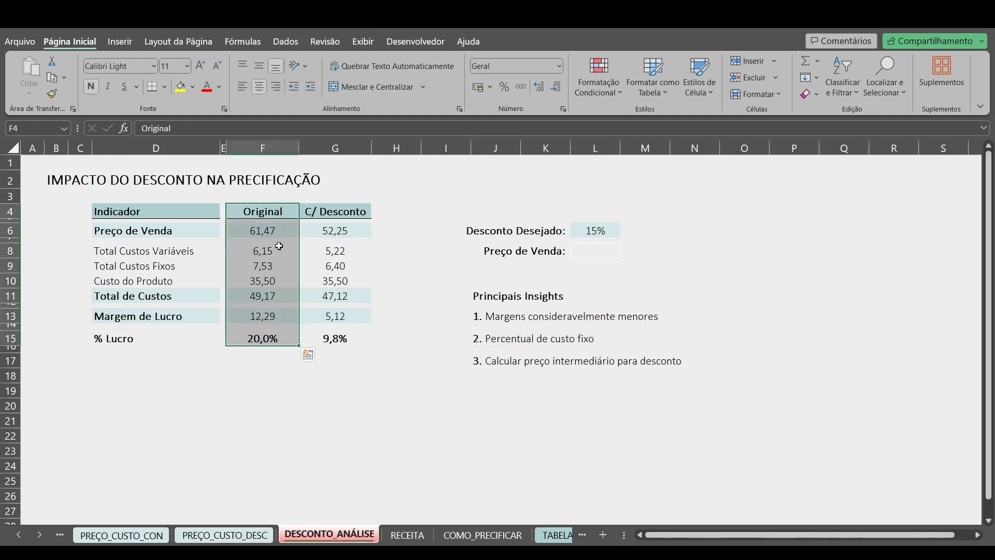
{"action": "left_click", "coordinate": [251, 340]}
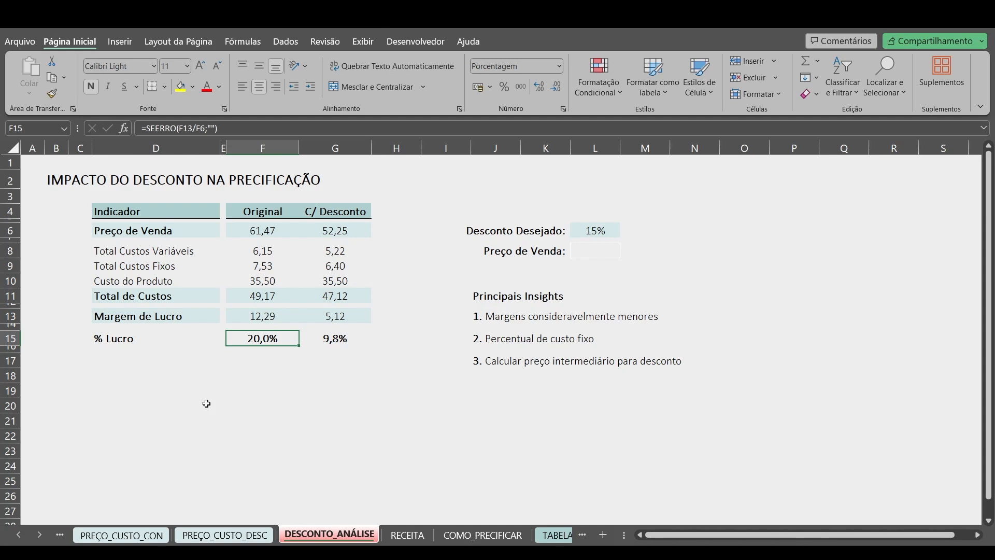
{"action": "left_click", "coordinate": [561, 219]}
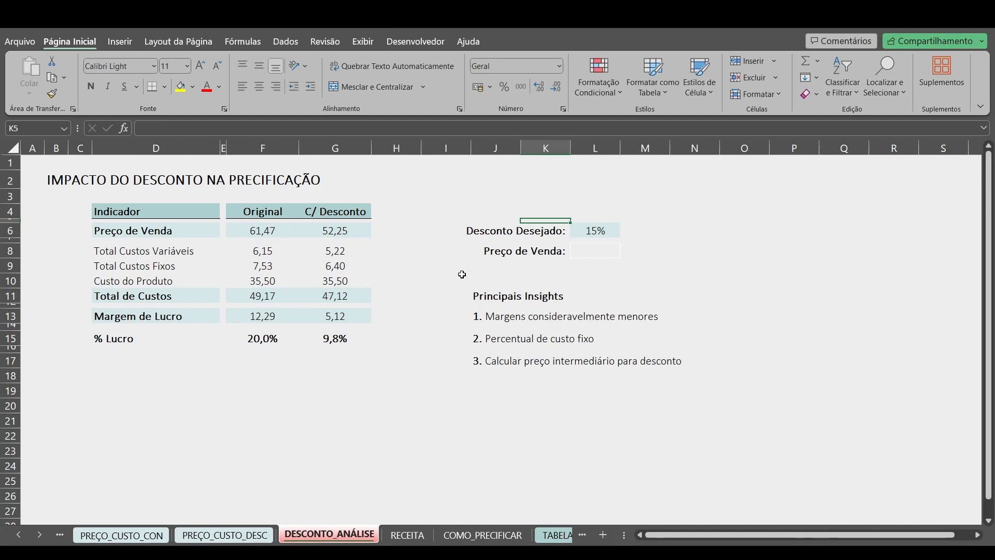
Step: Calculate the sale price that allows for the desired discount in L8 with =F6/(1-L6)
{"action": "left_click", "coordinate": [594, 251]}
{"action": "type", "text": "="}
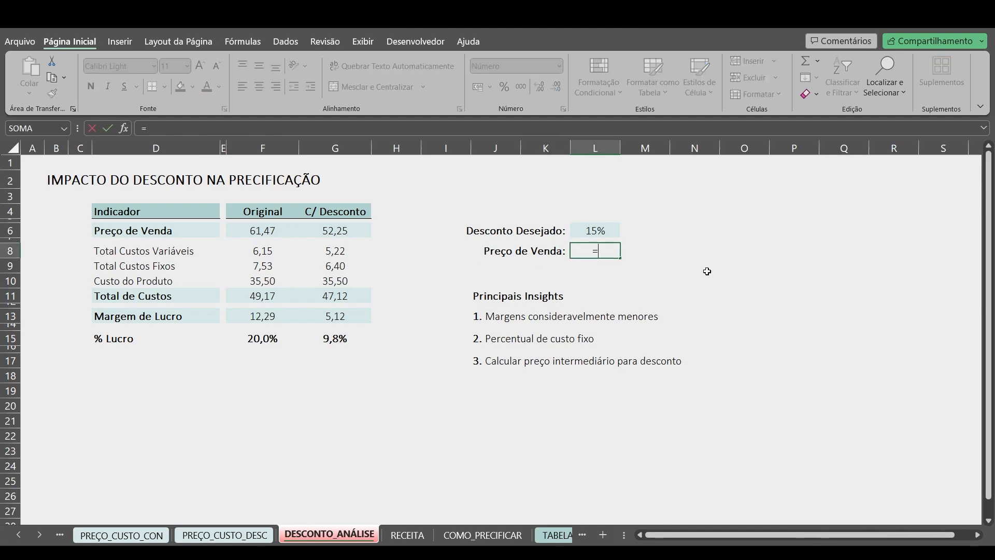
{"action": "left_click", "coordinate": [275, 231]}
{"action": "type", "text": "/(1-"}
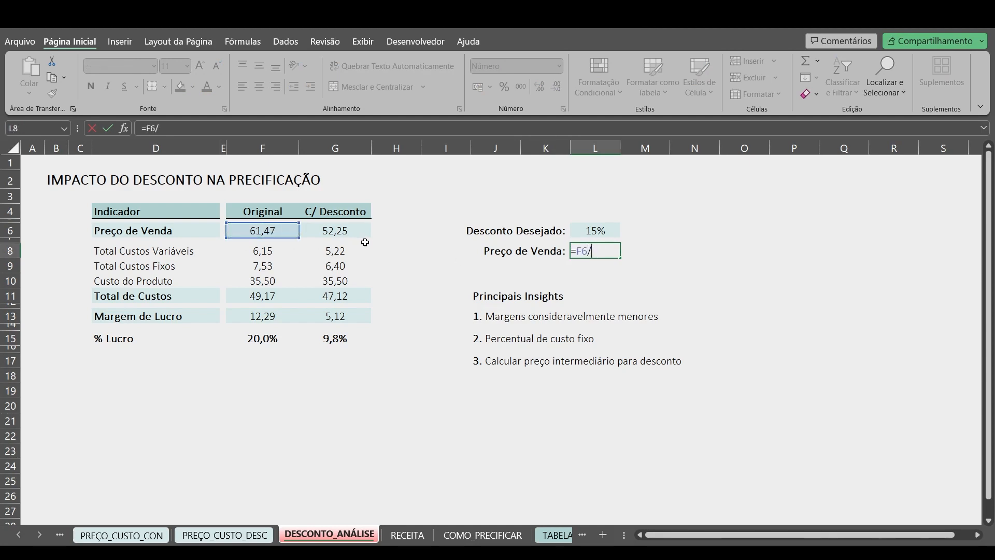
{"action": "left_click", "coordinate": [608, 236]}
{"action": "type", "text": ")"}
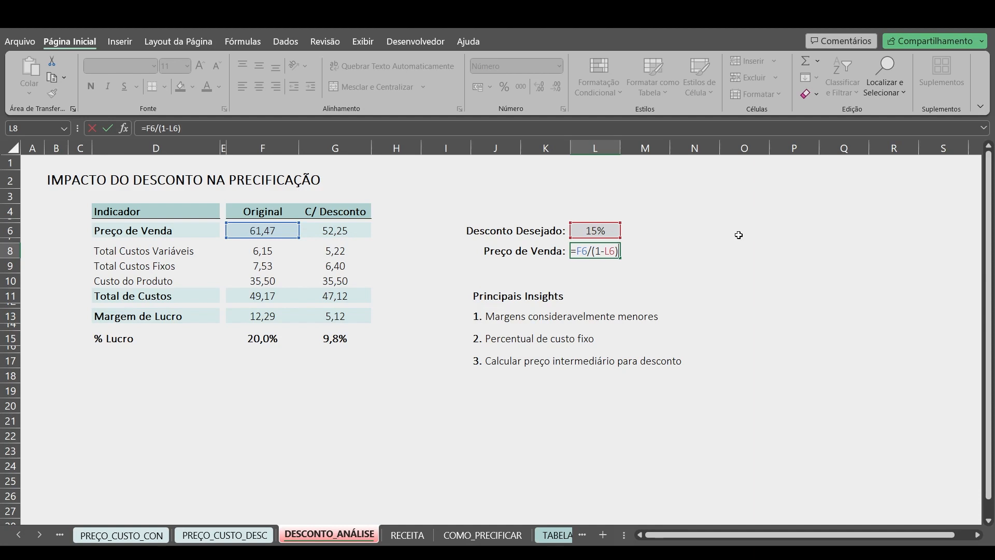
{"action": "key", "text": "Return"}
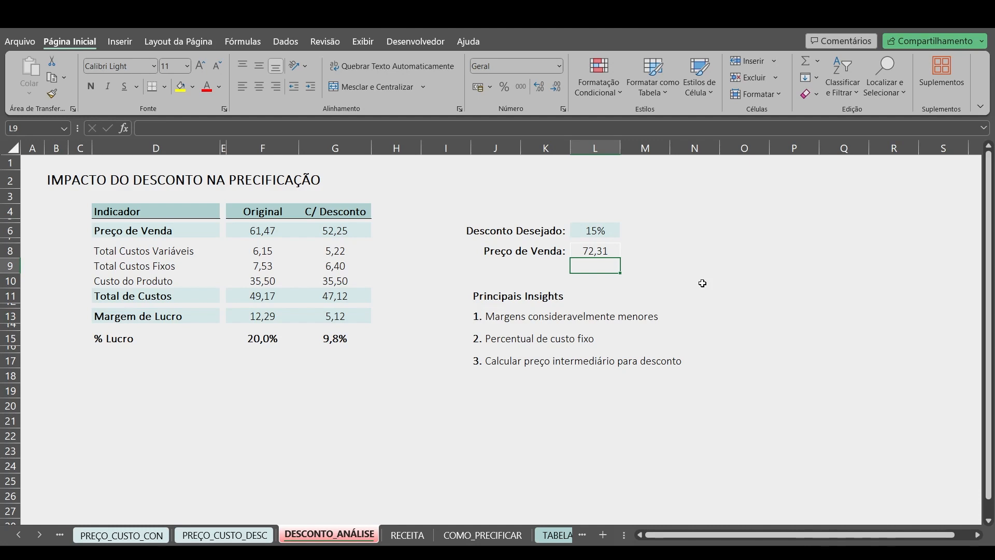
Step: Check the calculated sale price by applying the desired discount to it in N8 with =L8*(1-L6)
{"action": "left_click", "coordinate": [694, 250]}
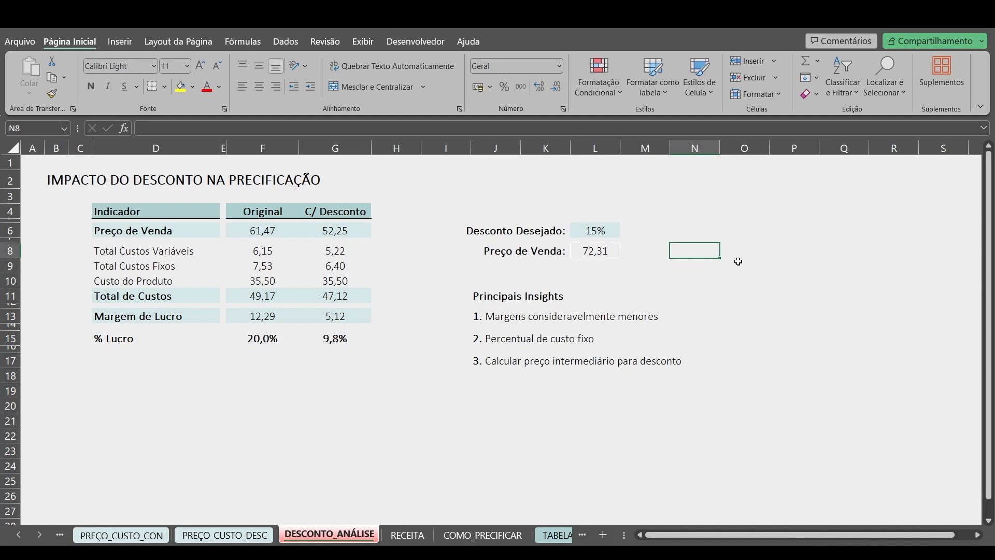
{"action": "type", "text": "="}
{"action": "key", "text": "Left"}
{"action": "key", "text": "Left"}
{"action": "type", "text": "*"}
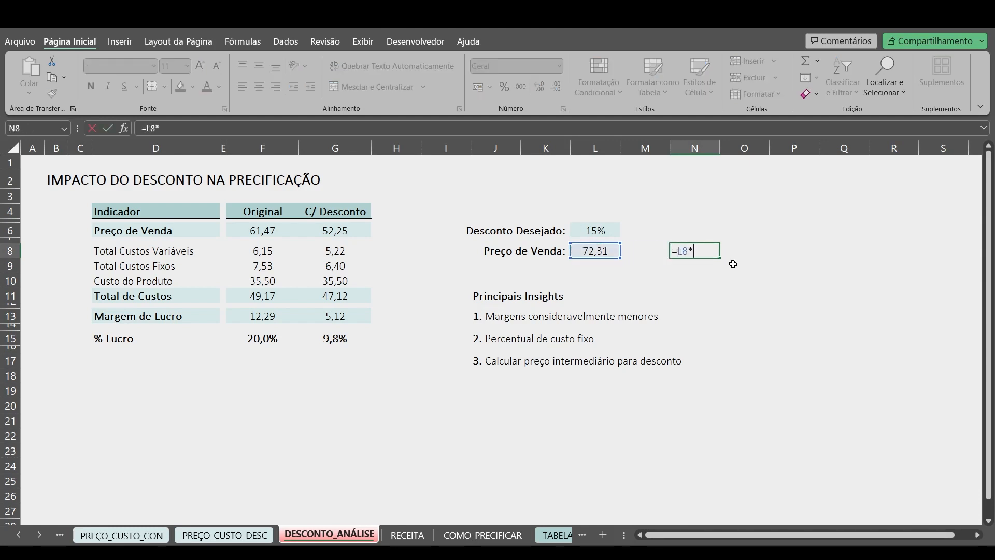
{"action": "type", "text": "(1-"}
{"action": "key", "text": "Left"}
{"action": "key", "text": "Left"}
{"action": "key", "text": "Up"}
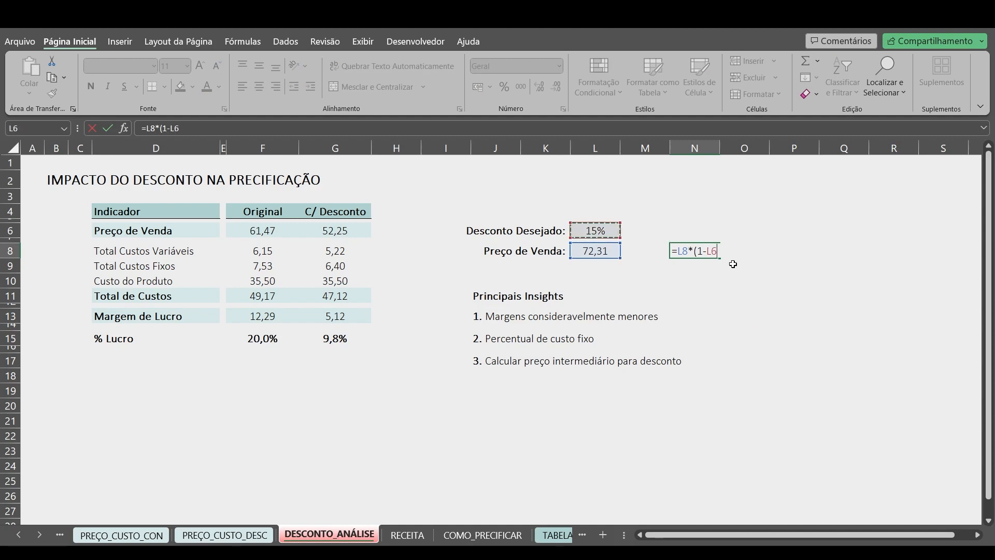
{"action": "type", "text": ")"}
{"action": "key", "text": "Return"}
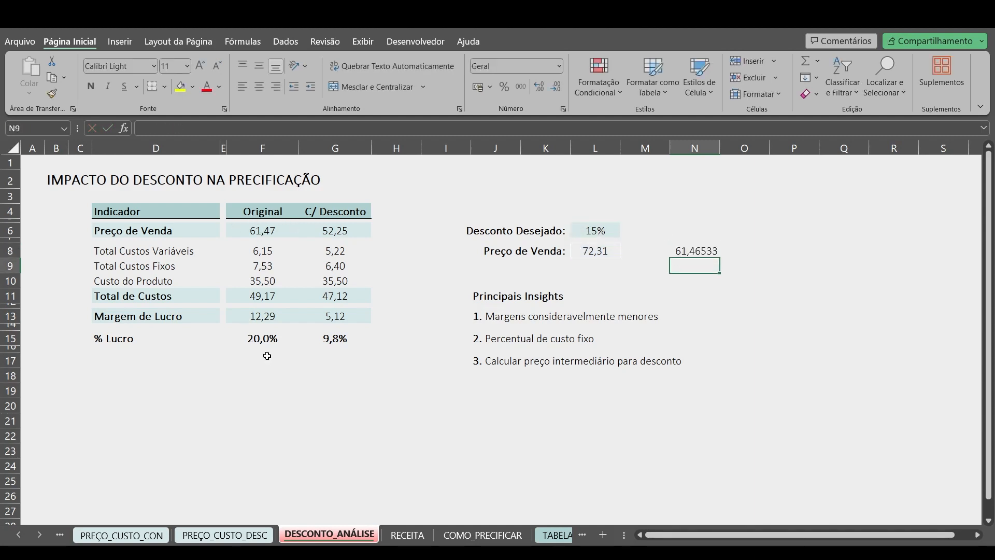
Step: Compare the check with the original profit percentage in F15 and clear the check formula from N8
{"action": "left_click", "coordinate": [264, 342]}
{"action": "left_click", "coordinate": [694, 251]}
{"action": "key", "text": "Delete"}
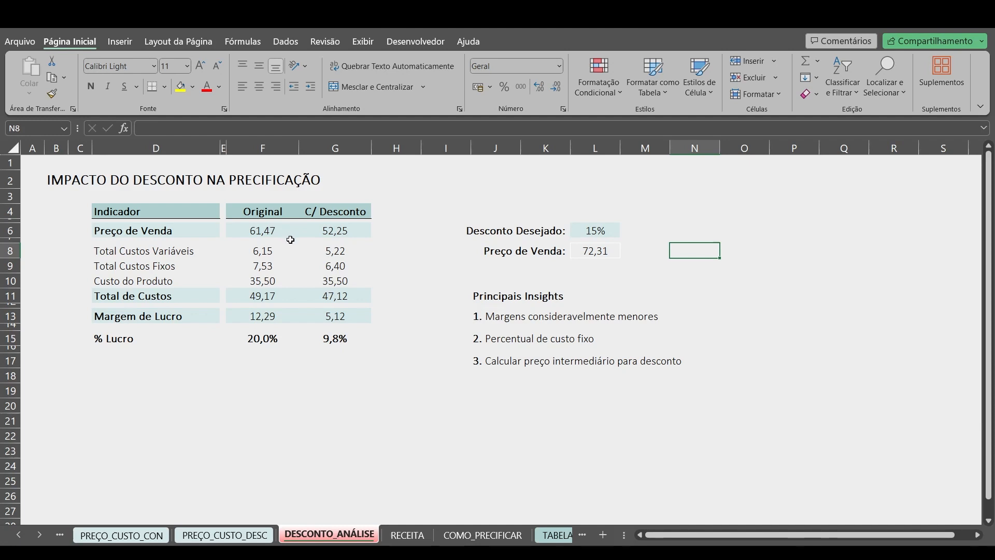
{"action": "type", "text": "Margem"}
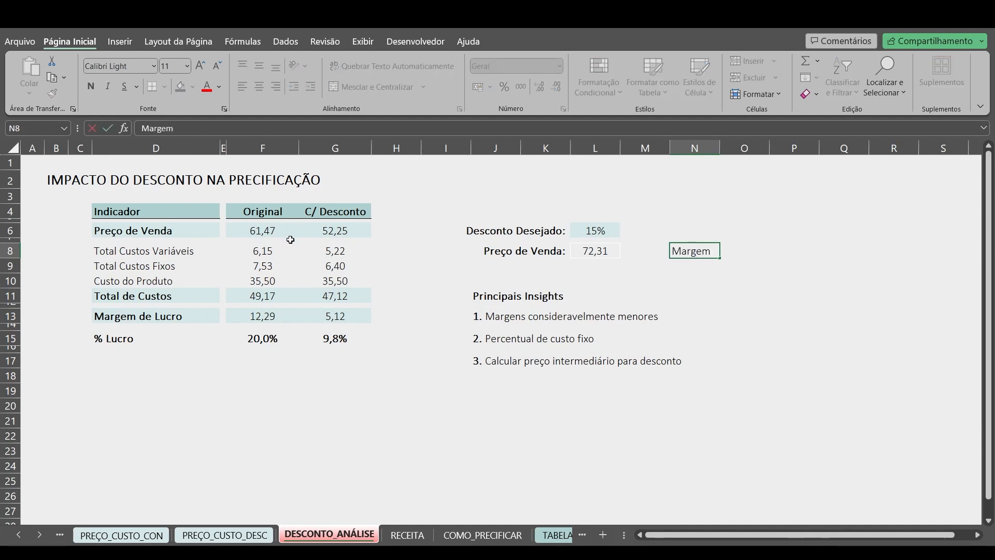
{"action": "type", "text": " de"}
{"action": "key", "text": "Escape"}
Step: Add the note "Margem de 16%" in J18, below the third insight
{"action": "key", "text": "Left"}
{"action": "key", "text": "Left"}
{"action": "key", "text": "Down"}
{"action": "key", "text": "Down"}
{"action": "key", "text": "Left"}
{"action": "key", "text": "Down"}
{"action": "key", "text": "Down"}
{"action": "key", "text": "Down"}
{"action": "key", "text": "Left"}
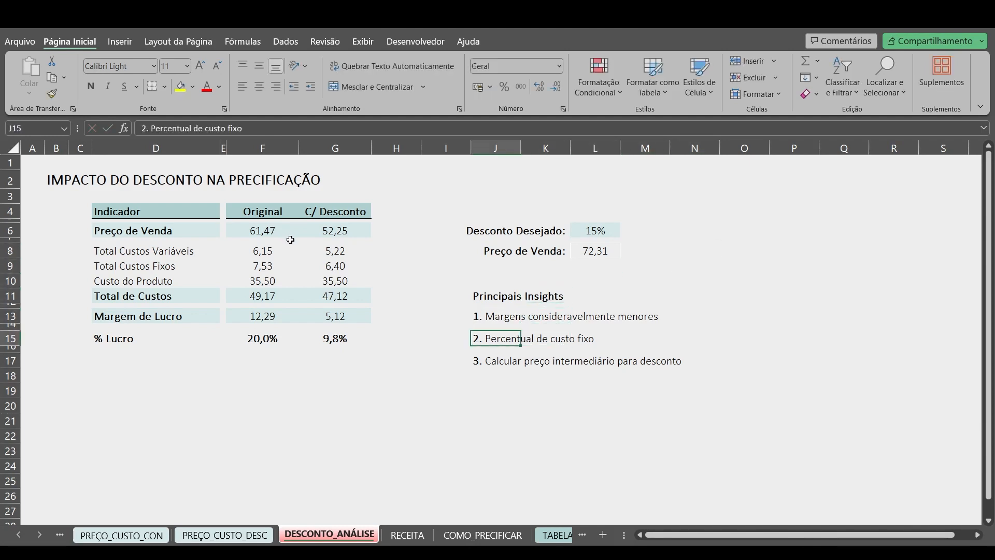
{"action": "key", "text": "Down"}
{"action": "key", "text": "Down"}
{"action": "key", "text": "Down"}
{"action": "type", "text": "Margem de"}
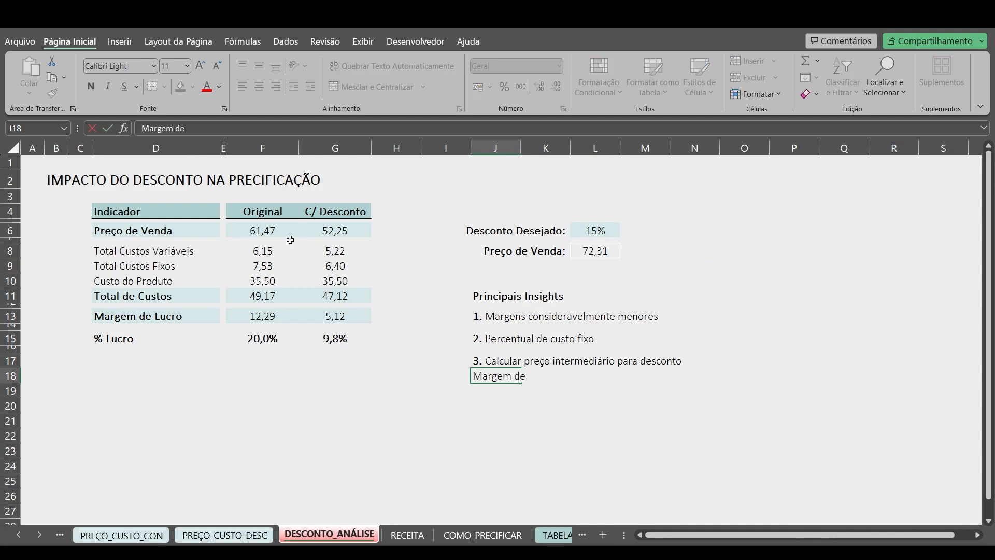
{"action": "type", "text": " 16%"}
{"action": "key", "text": "Return"}
{"action": "key", "text": "Up"}
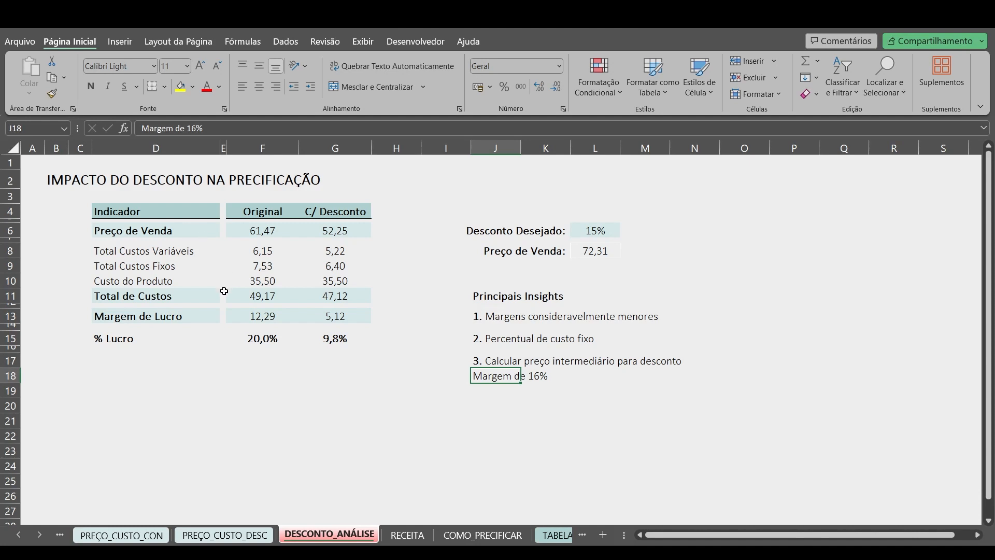
Step: Set the desired profit margin in K8 of PREÇO_CUSTO_DESC to 16% and return to DESCONTO_ANÁLISE
{"action": "left_click", "coordinate": [243, 536]}
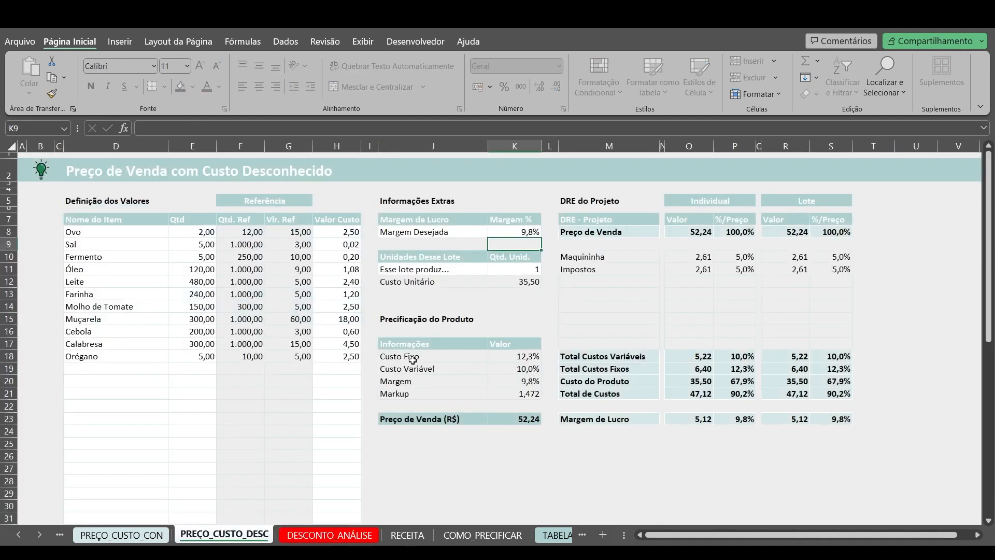
{"action": "left_click", "coordinate": [516, 235]}
{"action": "type", "text": "16"}
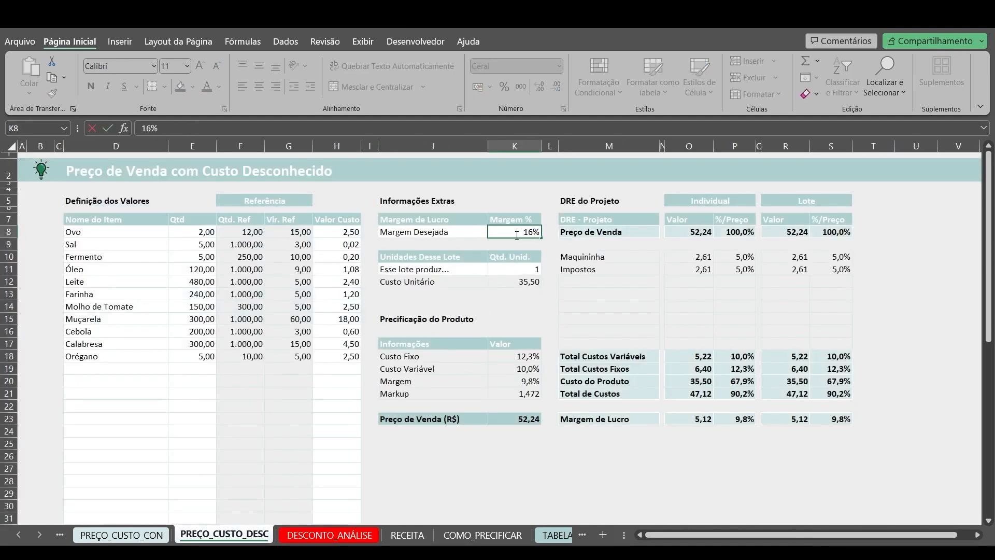
{"action": "key", "text": "Return"}
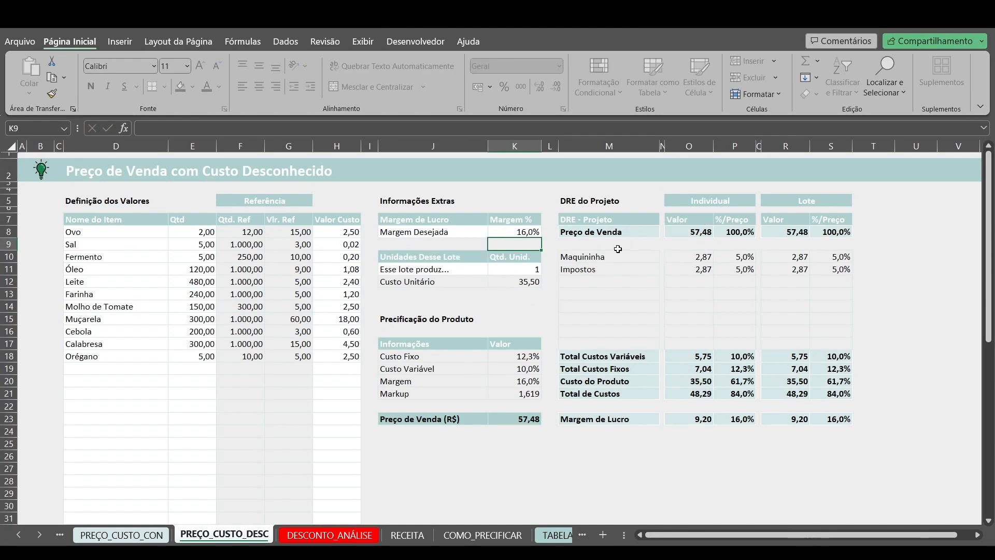
{"action": "left_click", "coordinate": [327, 534]}
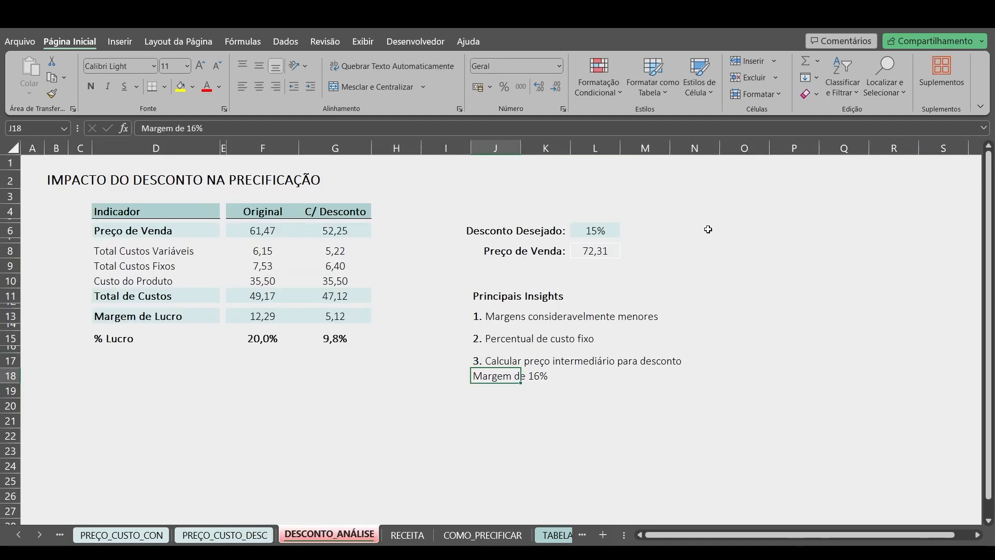
Step: Enter the 16% margin sale price of 57,48 in N6 and check it against the PREÇO_CUSTO_DESC sheet
{"action": "left_click", "coordinate": [614, 254]}
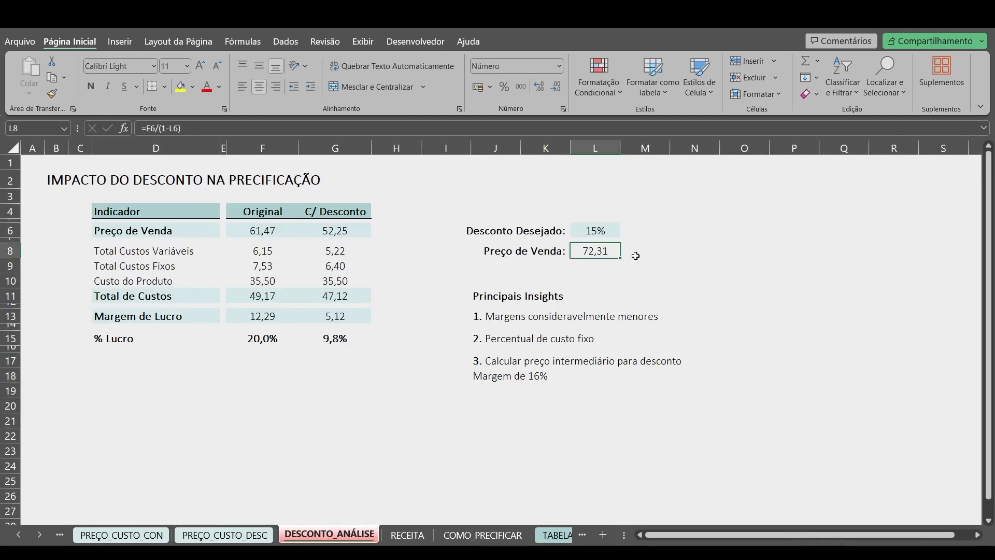
{"action": "left_click", "coordinate": [700, 227]}
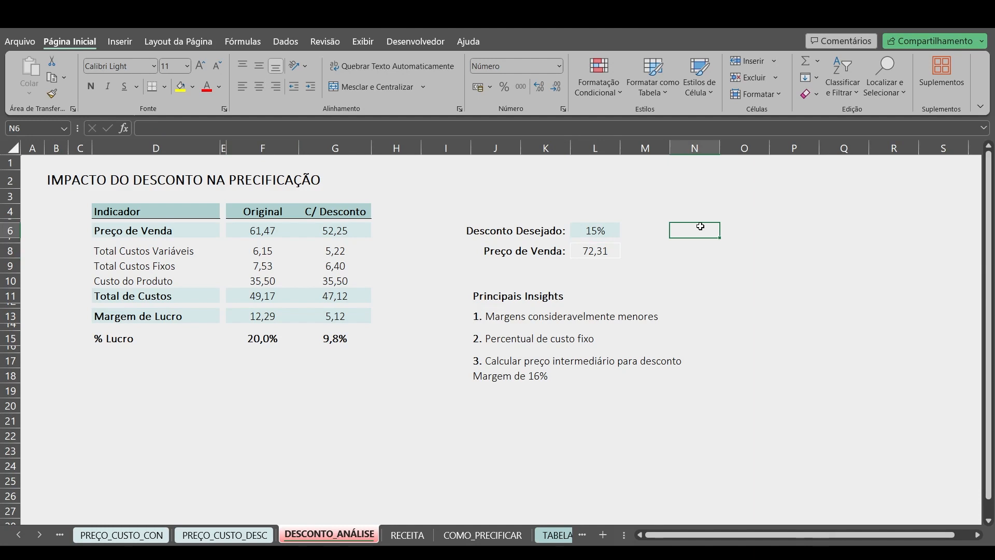
{"action": "type", "text": "57,48"}
{"action": "key", "text": "Return"}
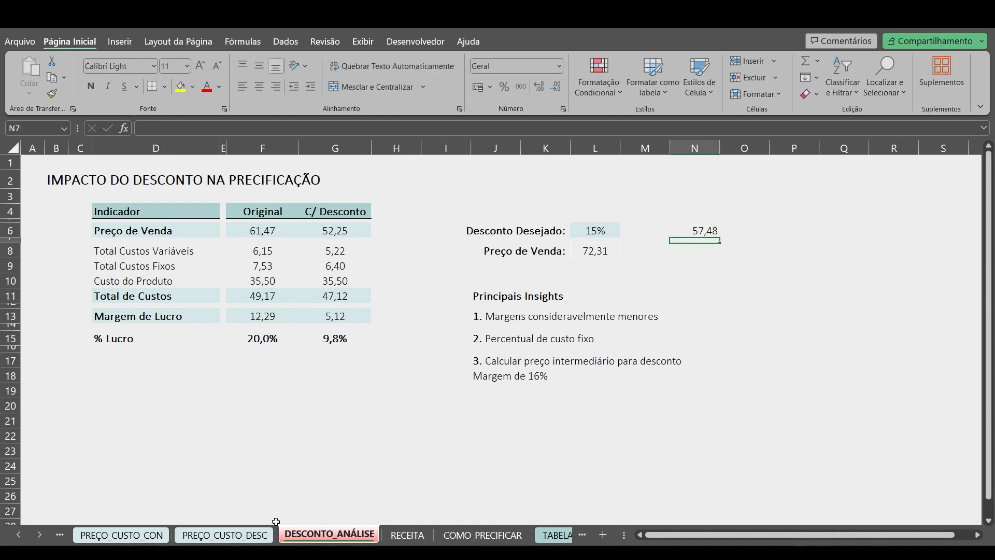
{"action": "left_click", "coordinate": [267, 533]}
{"action": "left_click", "coordinate": [311, 534]}
Step: Base the sale price formula in L8 on the intermediate price in N6, making it =N6/(1-L6)
{"action": "left_click", "coordinate": [599, 257]}
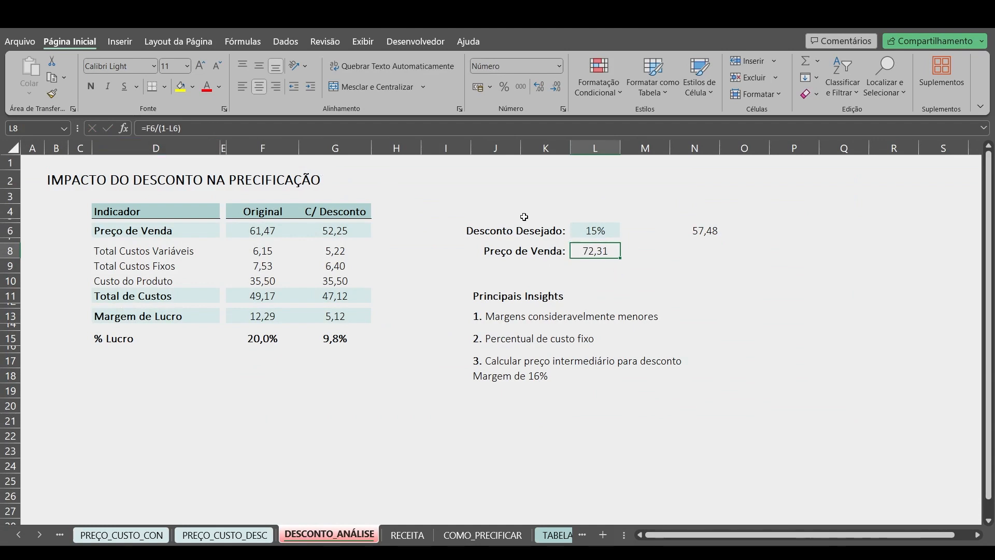
{"action": "left_click", "coordinate": [154, 128]}
{"action": "double_click", "coordinate": [154, 128]}
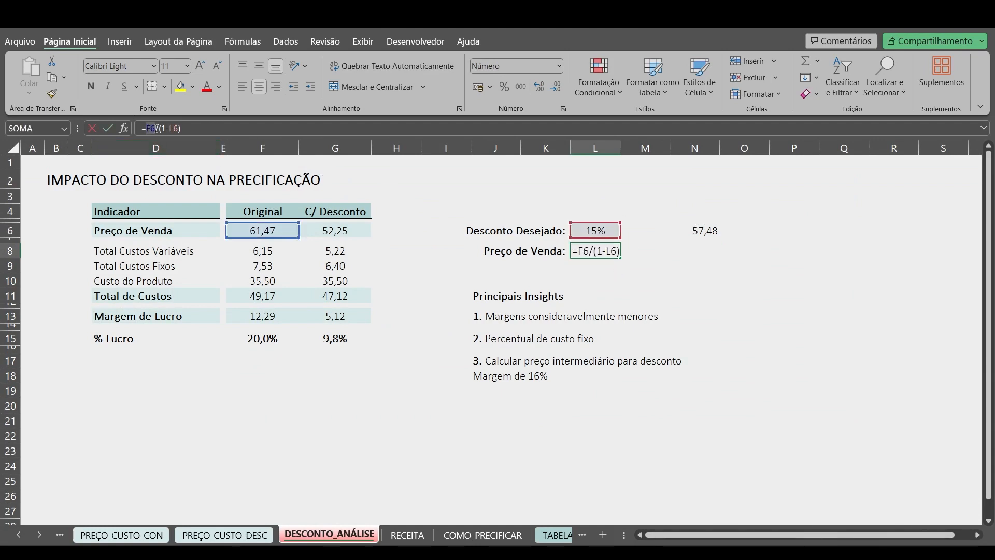
{"action": "left_click", "coordinate": [702, 232]}
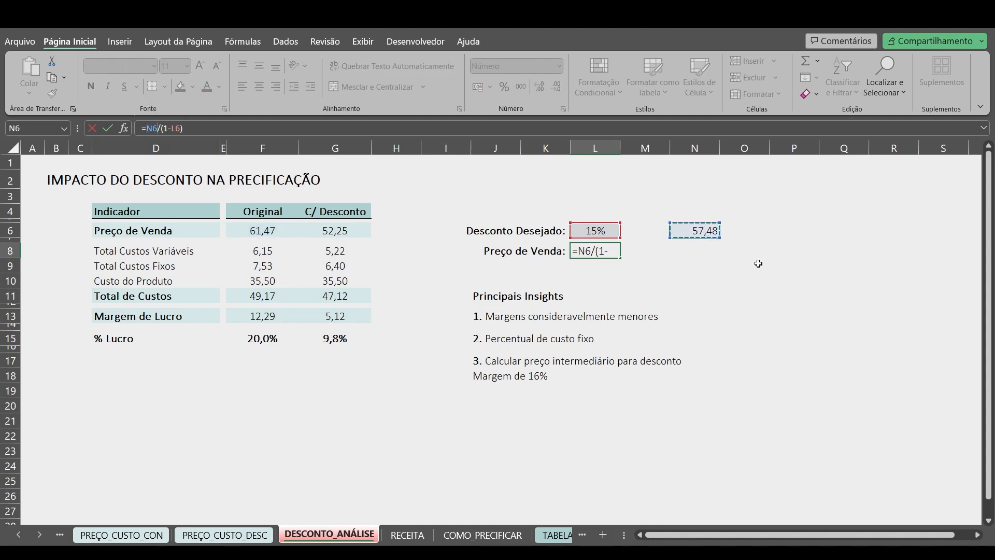
{"action": "key", "text": "Return"}
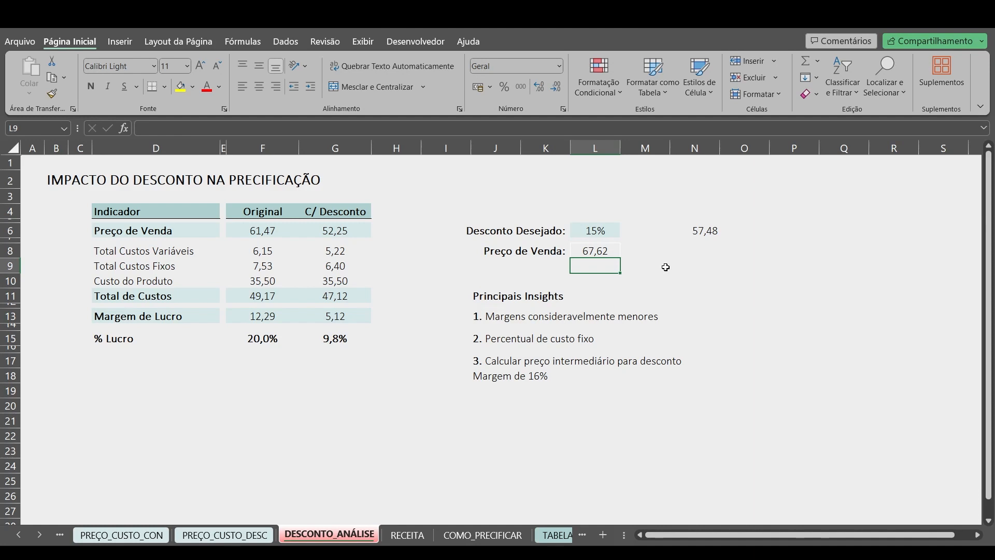
Step: Calculate the discount amount on the new sale price in N8 with =L8*15%
{"action": "left_click", "coordinate": [719, 254]}
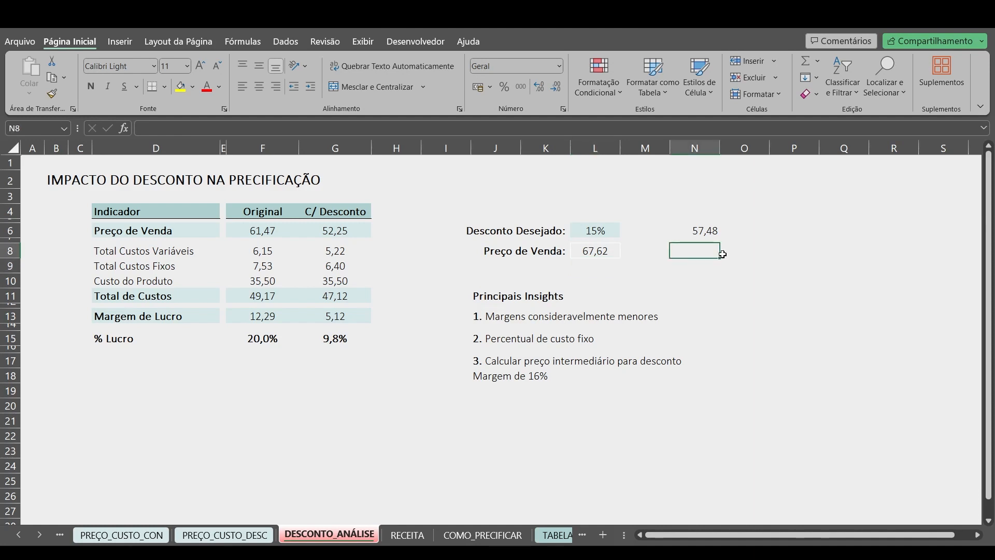
{"action": "type", "text": "="}
{"action": "key", "text": "Left"}
{"action": "key", "text": "Left"}
{"action": "type", "text": "*"}
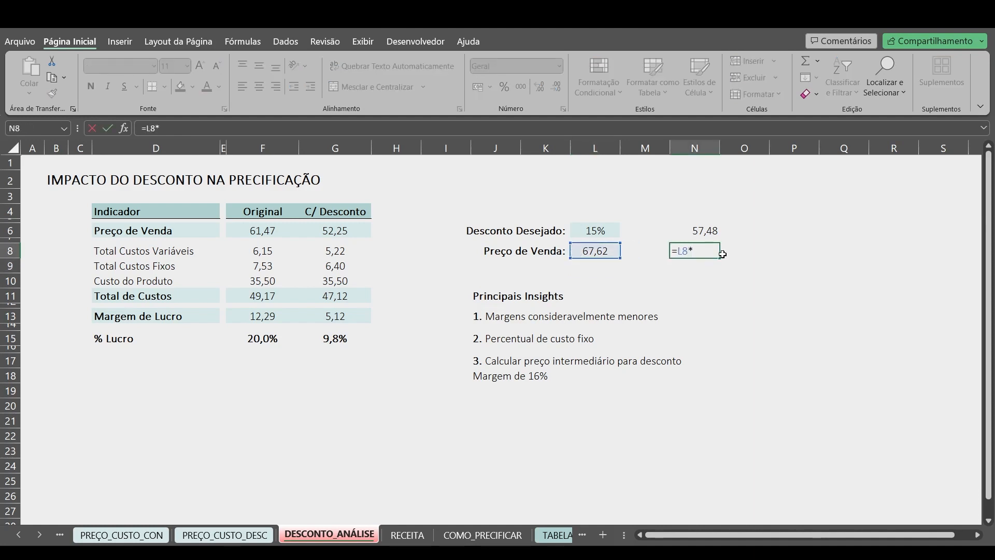
{"action": "type", "text": "15%"}
{"action": "key", "text": "Return"}
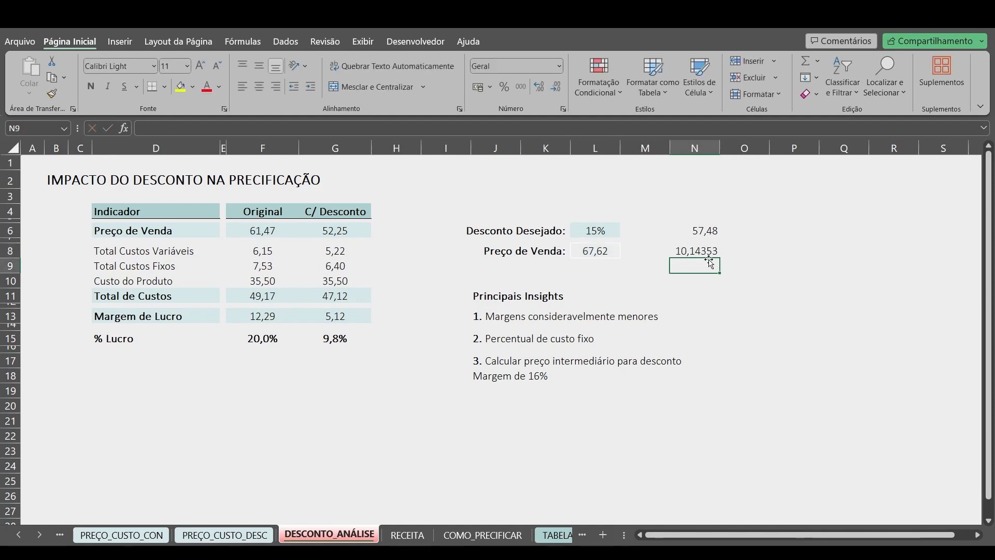
Step: Calculate the price after the discount in O8 with =L8-N8
{"action": "left_click", "coordinate": [752, 249]}
{"action": "type", "text": "=L8-N8"}
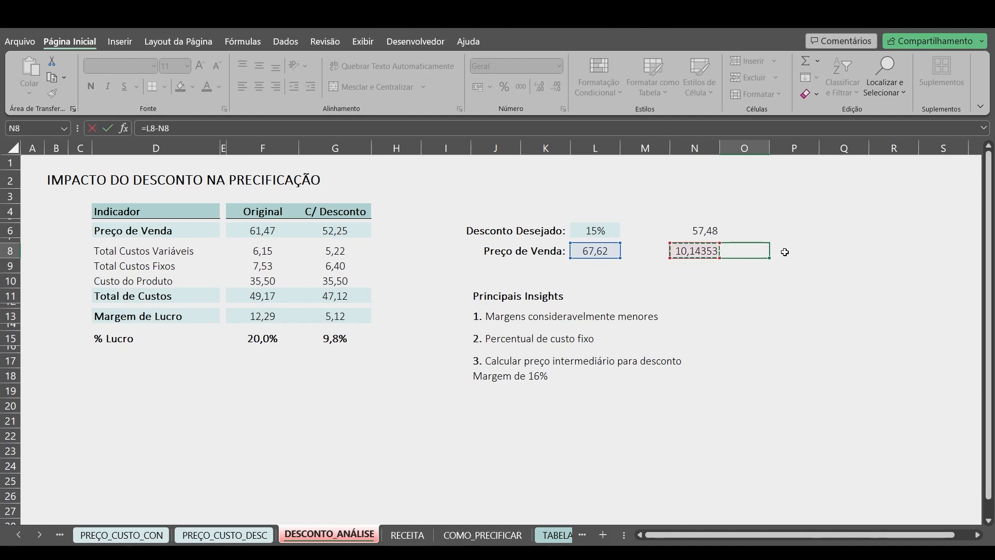
{"action": "key", "text": "Return"}
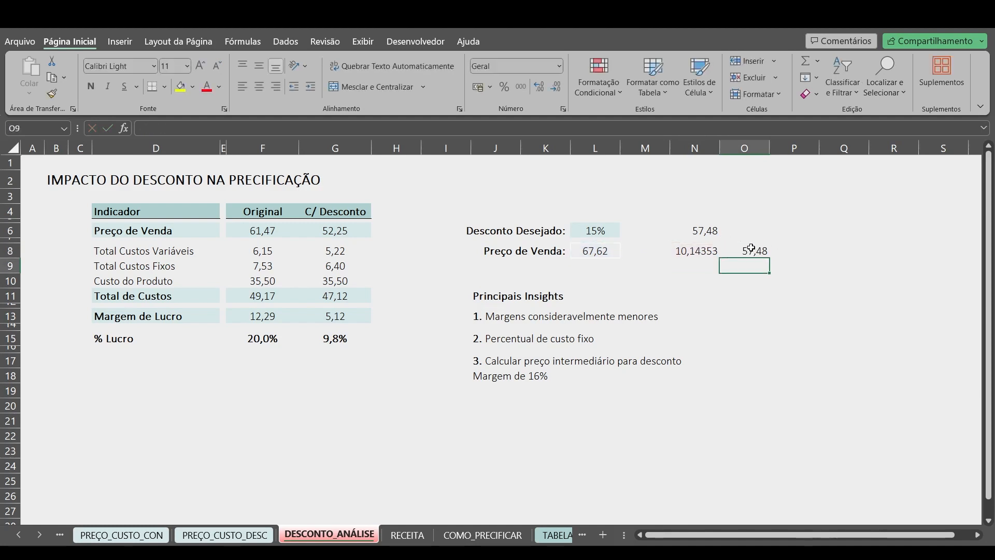
Step: Set the discounted sale price in G6 to 57,48 and open PREÇO_CUSTO_DESC to compare the results
{"action": "left_click", "coordinate": [355, 229]}
{"action": "key", "text": "F2"}
{"action": "key", "text": "shift+Home"}
{"action": "type", "text": "57,48"}
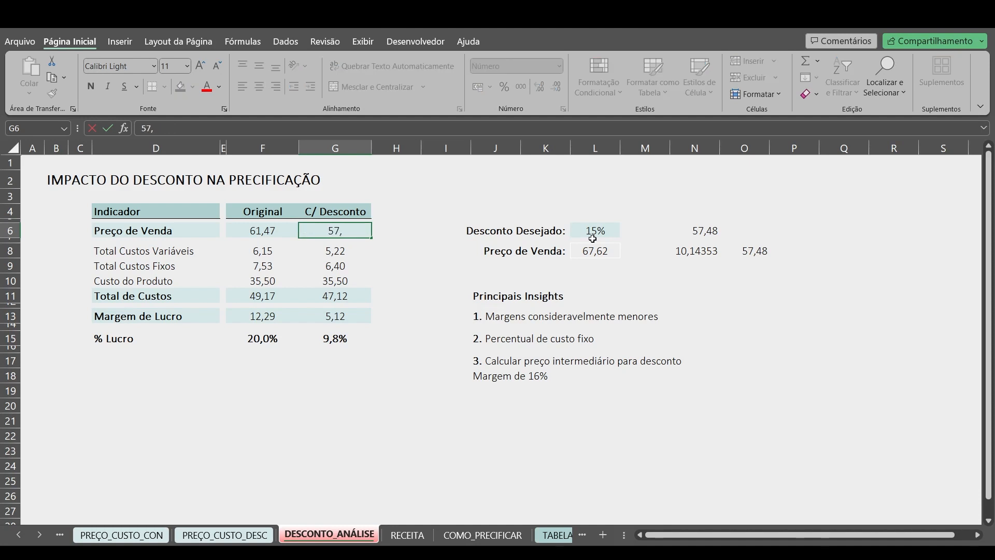
{"action": "key", "text": "Return"}
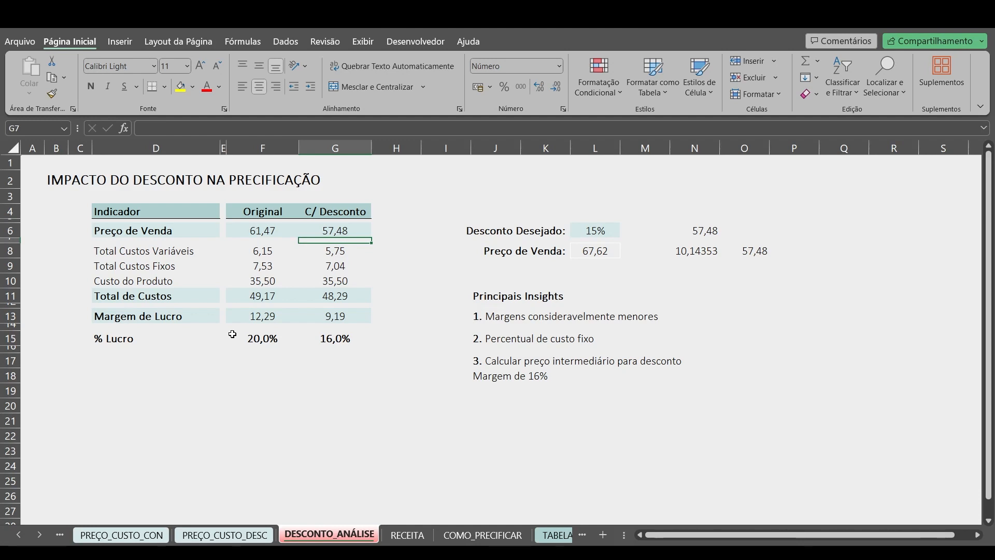
{"action": "left_click", "coordinate": [233, 533]}
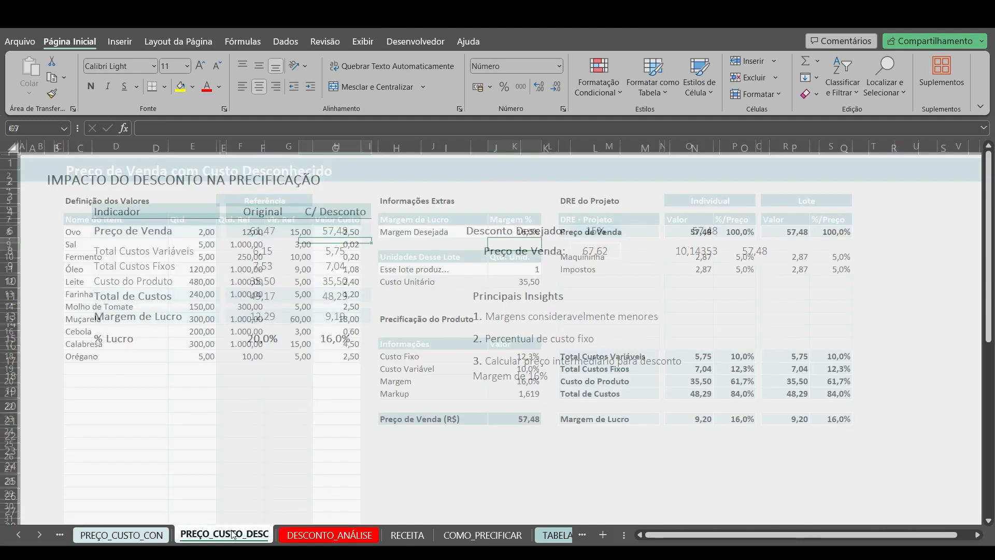